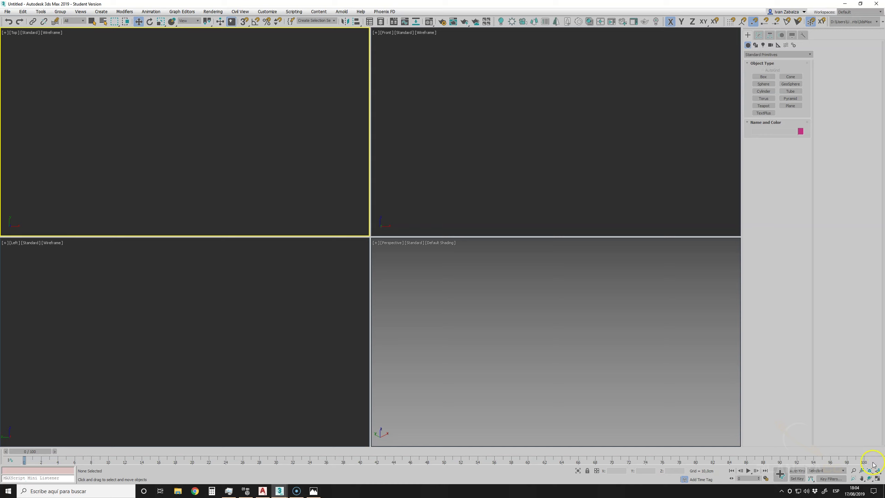
# Maximize the empty Top viewport and bring up the File menu.
pyautogui.click(877, 478)
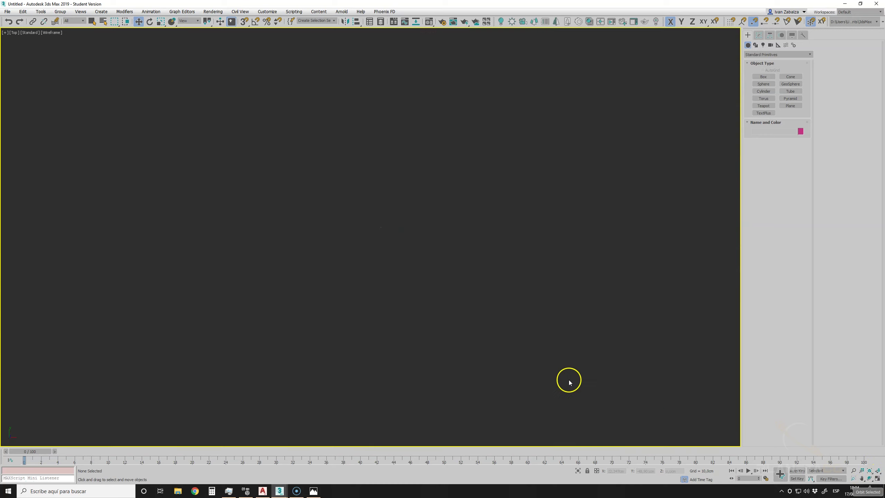
pyautogui.click(8, 12)
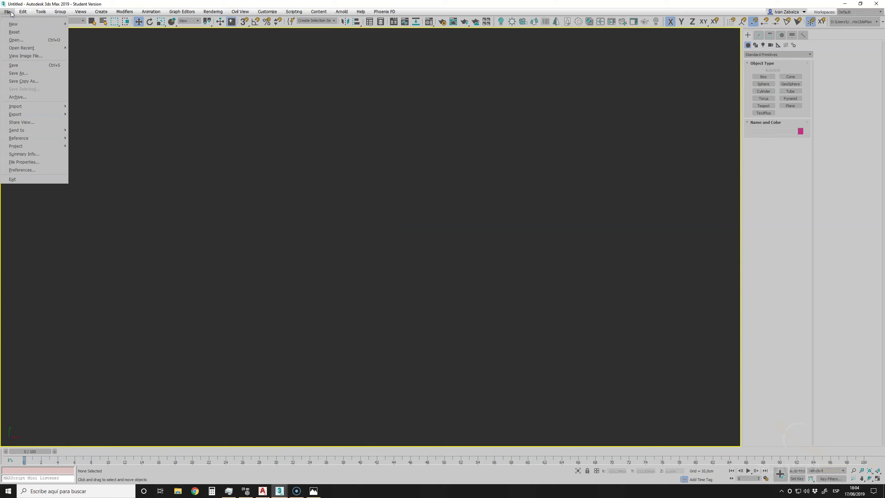
# Look through the File menu's Open, Import/Merge and Save Copy As commands, then dismiss the menu.
pyautogui.click(17, 41)
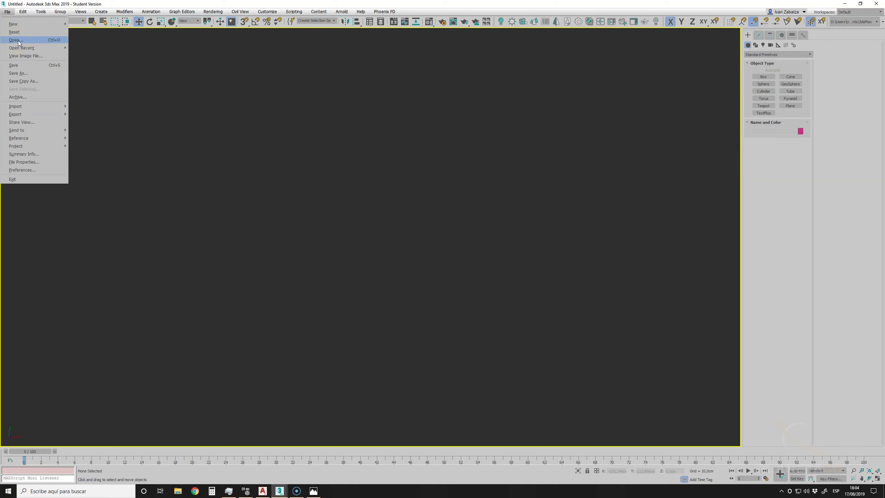
pyautogui.click(25, 41)
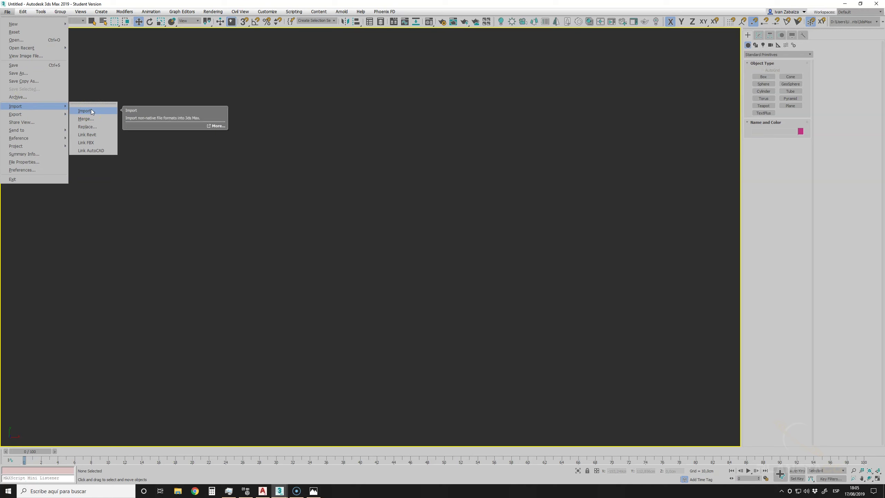
pyautogui.click(89, 118)
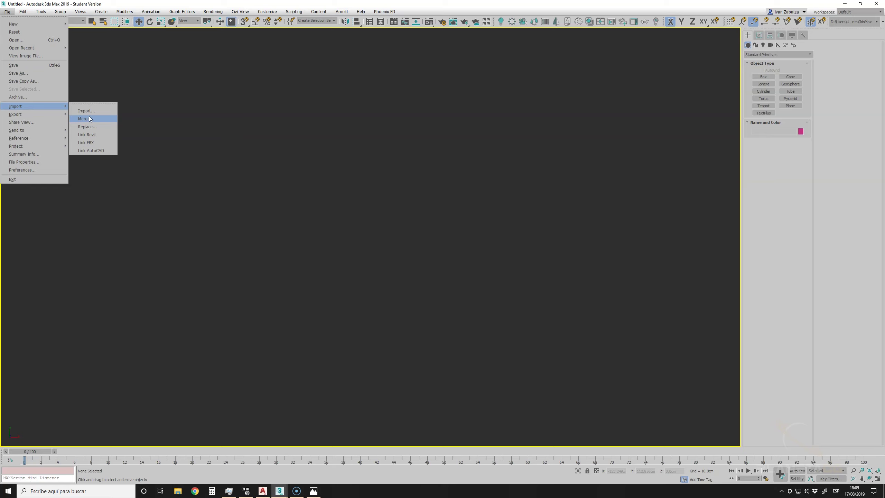
pyautogui.click(255, 195)
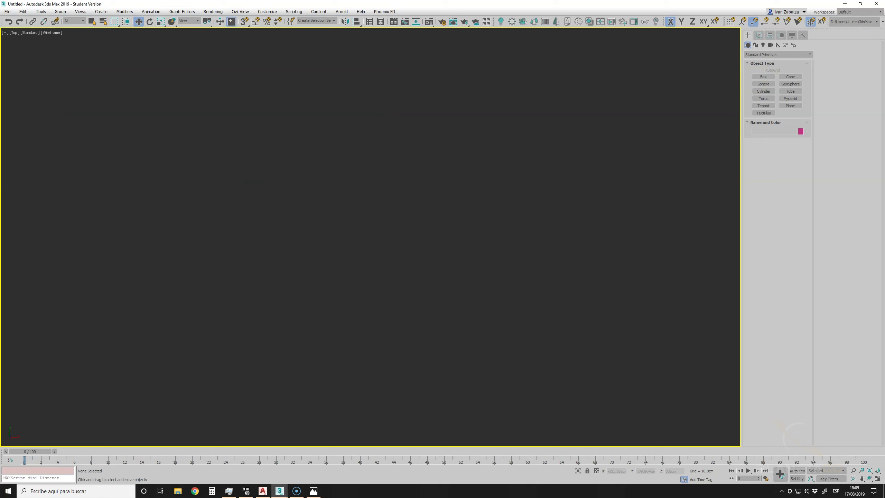
pyautogui.click(7, 12)
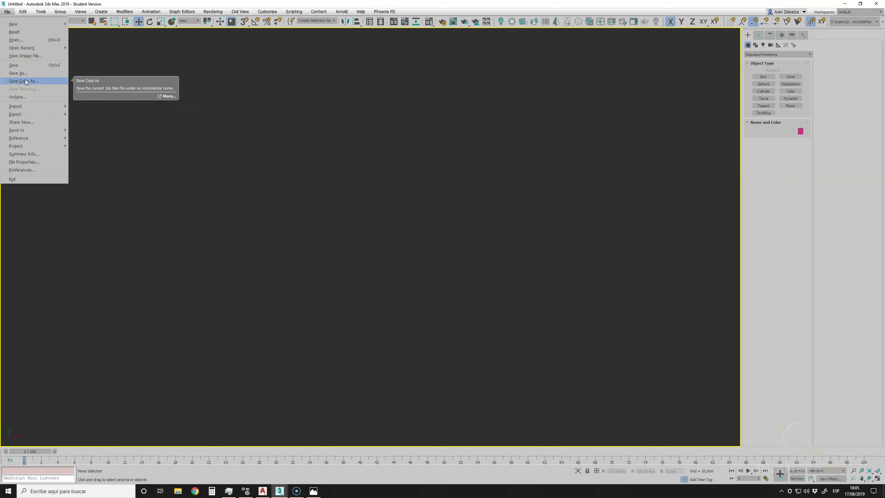
pyautogui.click(163, 153)
pyautogui.click(240, 158)
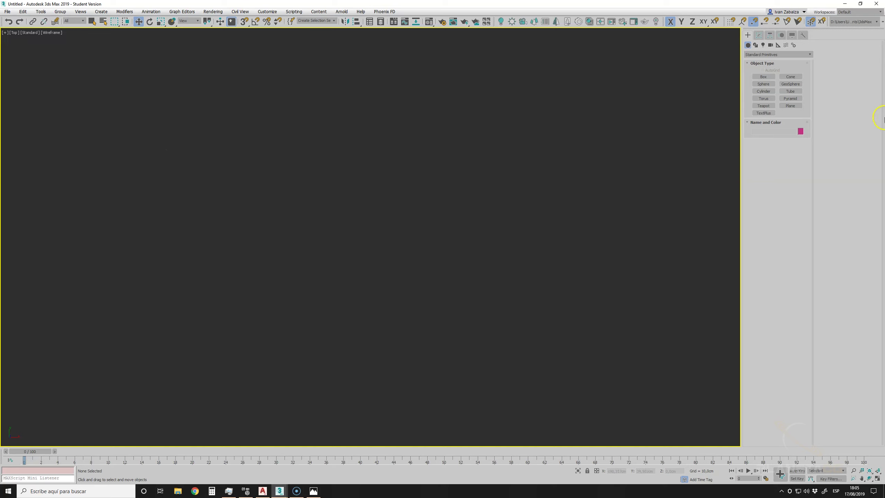
# Restore the four-viewport layout and draw three boxes in the Top view.
pyautogui.click(763, 76)
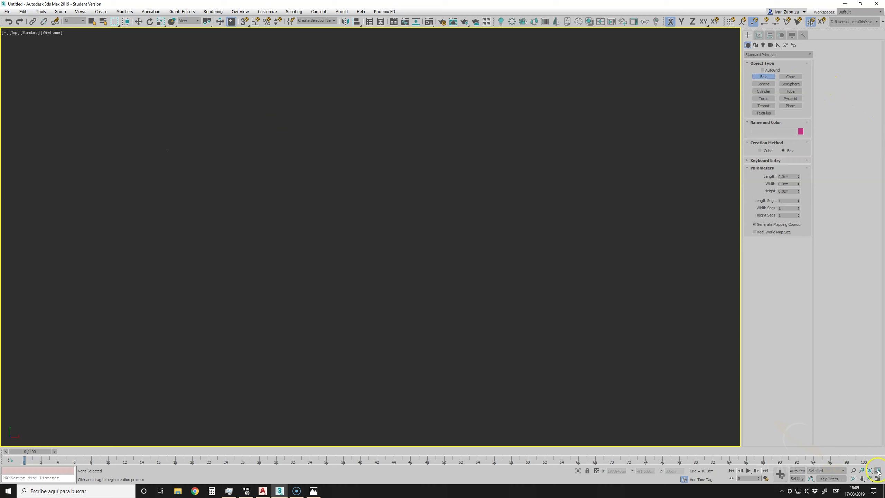
pyautogui.hotkey('alt', 'w')
pyautogui.moveTo(75, 83)
pyautogui.mouseDown()
pyautogui.moveTo(141, 133)
pyautogui.moveTo(226, 158)
pyautogui.mouseUp()
pyautogui.click(132, 106)
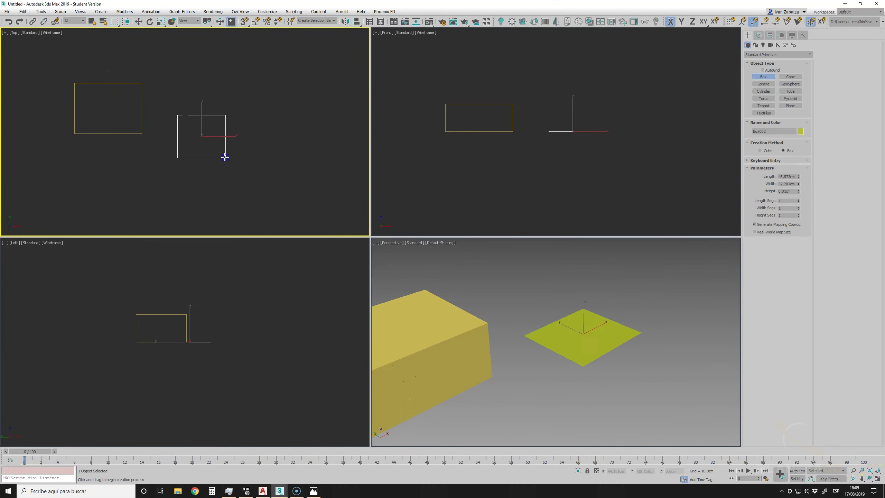
pyautogui.click(225, 134)
pyautogui.moveTo(132, 169)
pyautogui.mouseDown()
pyautogui.moveTo(120, 160)
pyautogui.moveTo(167, 204)
pyautogui.mouseUp()
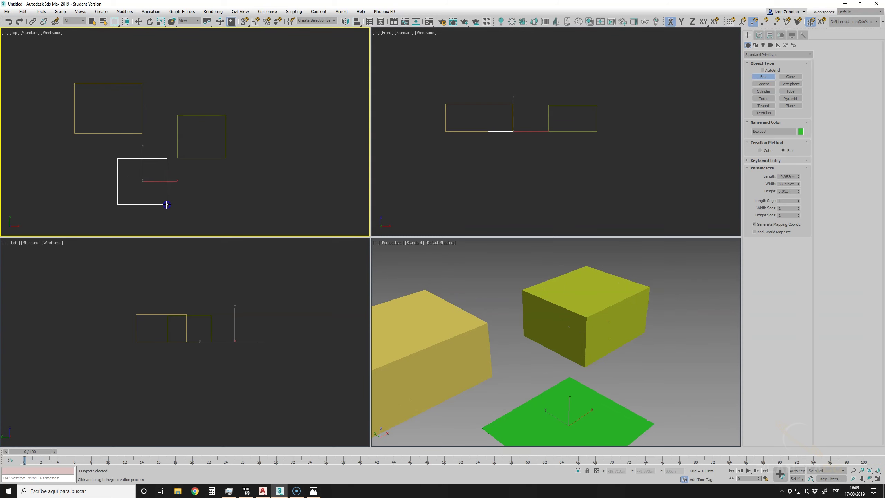
pyautogui.click(159, 180)
# Fit all views to the boxes and select all three in Move mode.
pyautogui.click(877, 470)
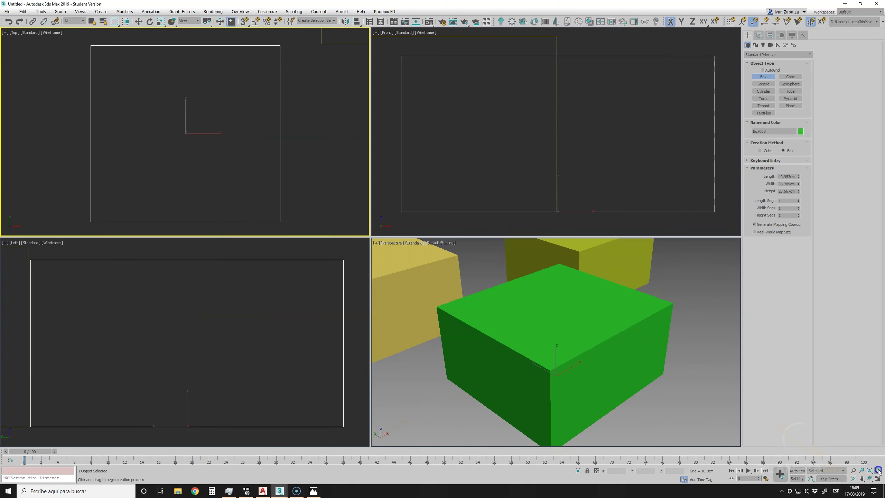
pyautogui.scroll(-3, 203, 152)
pyautogui.scroll(-4, 218, 148)
pyautogui.moveTo(217, 148); pyautogui.dragTo(210, 176, button='middle')
pyautogui.press('w')
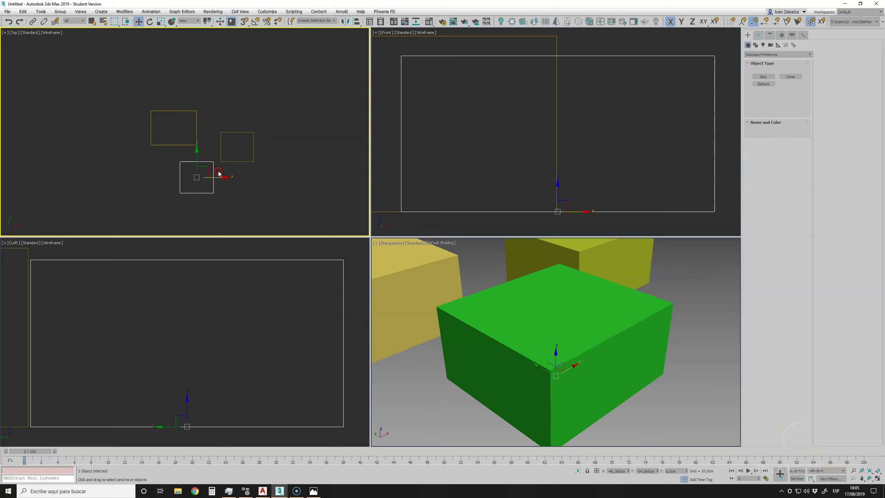
pyautogui.moveTo(135, 96); pyautogui.dragTo(273, 215)
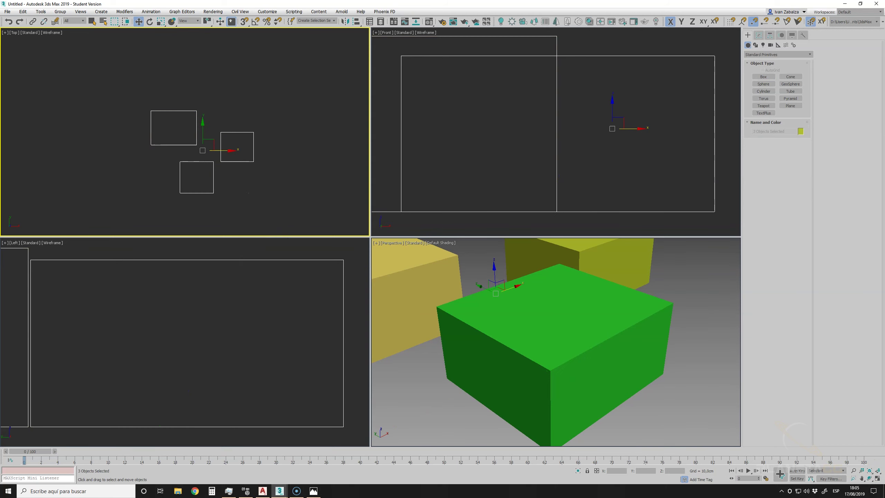
# Group the three boxes as 'Groupcubos' and move the group up-left in Top.
pyautogui.click(61, 12)
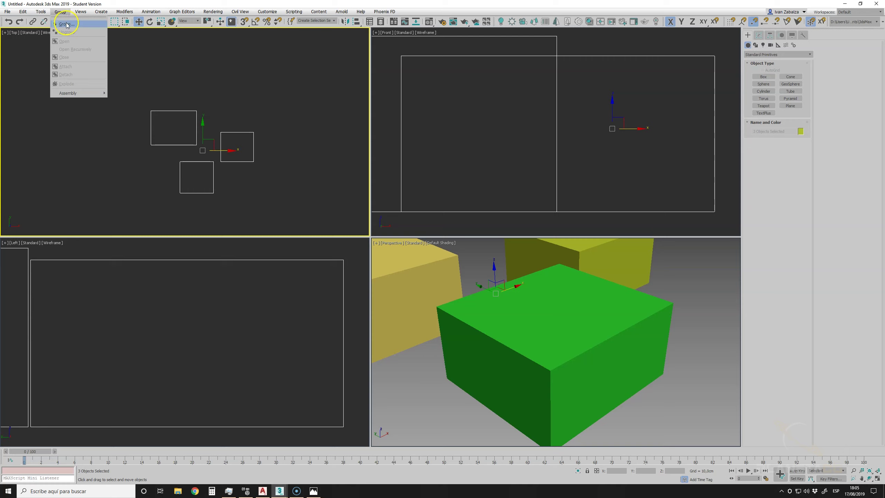
pyautogui.click(66, 24)
pyautogui.click(423, 243)
pyautogui.press('BackSpace')
pyautogui.press('BackSpace')
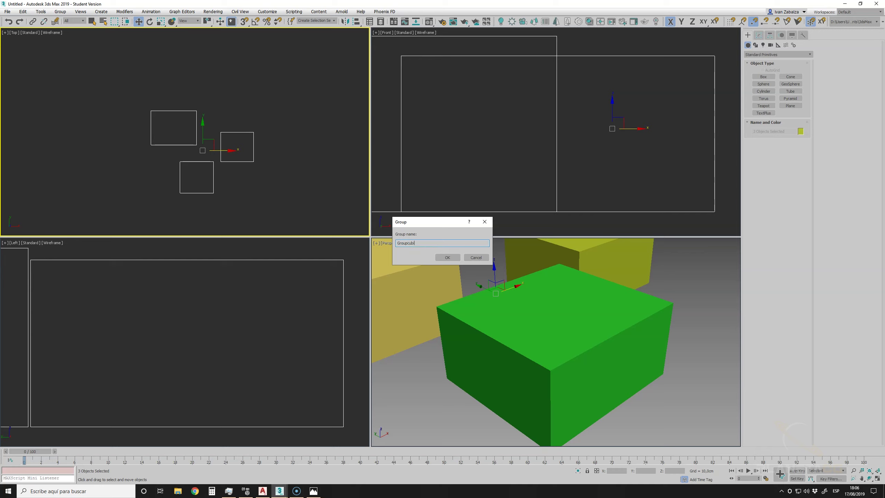
pyautogui.press('Return')
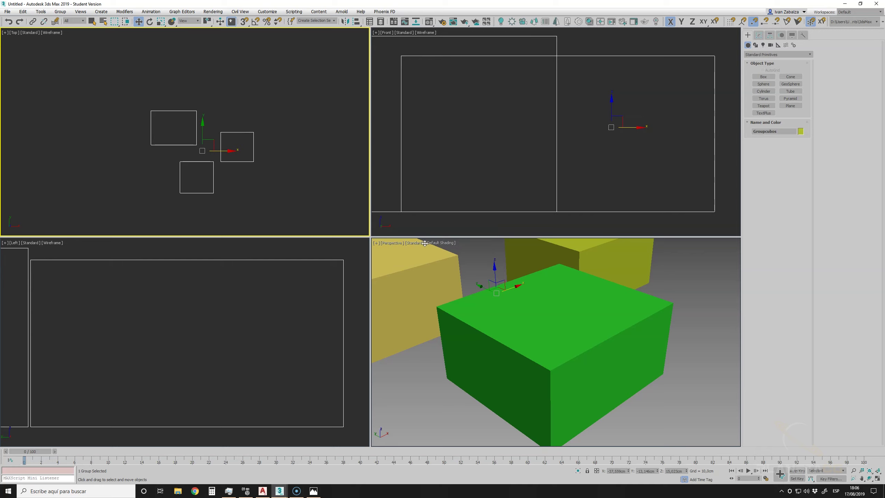
pyautogui.moveTo(208, 143)
pyautogui.mouseDown()
pyautogui.moveTo(202, 110)
pyautogui.moveTo(233, 118)
pyautogui.mouseUp()
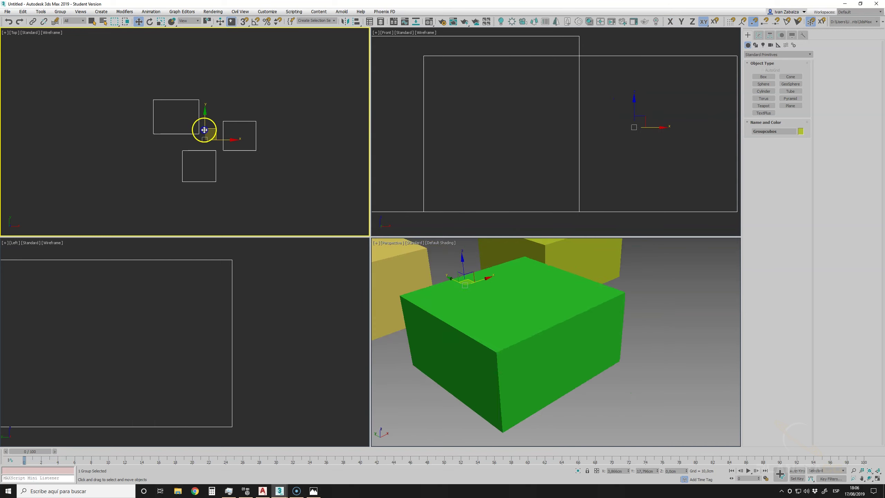
# Open the group and shift the large yellow Box001 left along X.
pyautogui.click(60, 12)
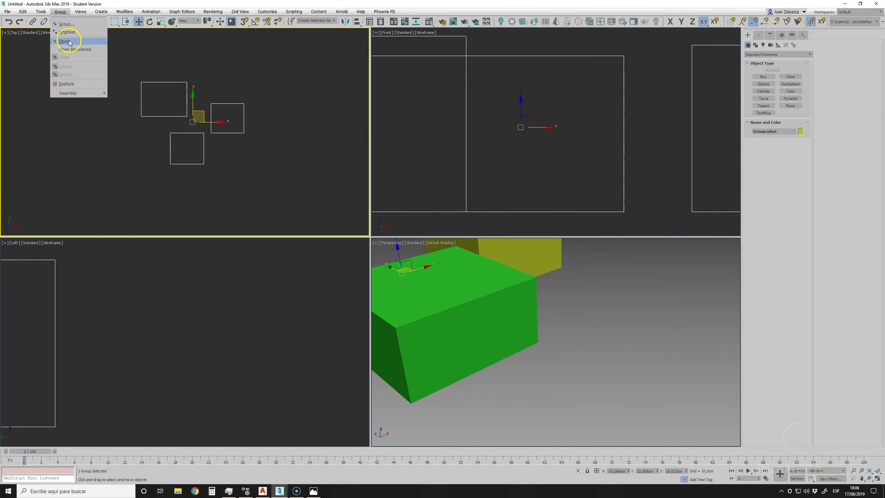
pyautogui.click(66, 42)
pyautogui.click(187, 86)
pyautogui.moveTo(193, 98)
pyautogui.mouseDown()
pyautogui.moveTo(169, 99)
pyautogui.moveTo(179, 98)
pyautogui.mouseUp()
pyautogui.rightClick(570, 320)
pyautogui.scroll(-5, 571, 320)
# Close Groupcubos and reselect the whole group.
pyautogui.click(68, 17)
pyautogui.click(69, 54)
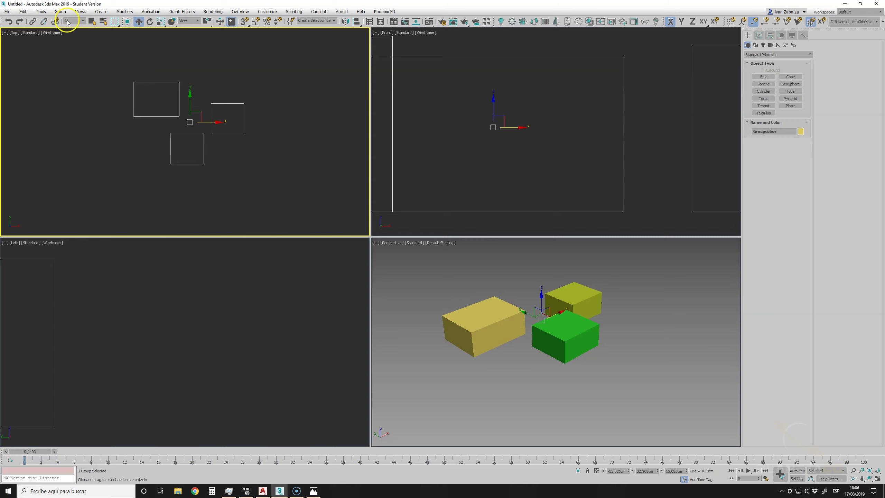
pyautogui.click(112, 72)
pyautogui.click(162, 108)
pyautogui.click(62, 13)
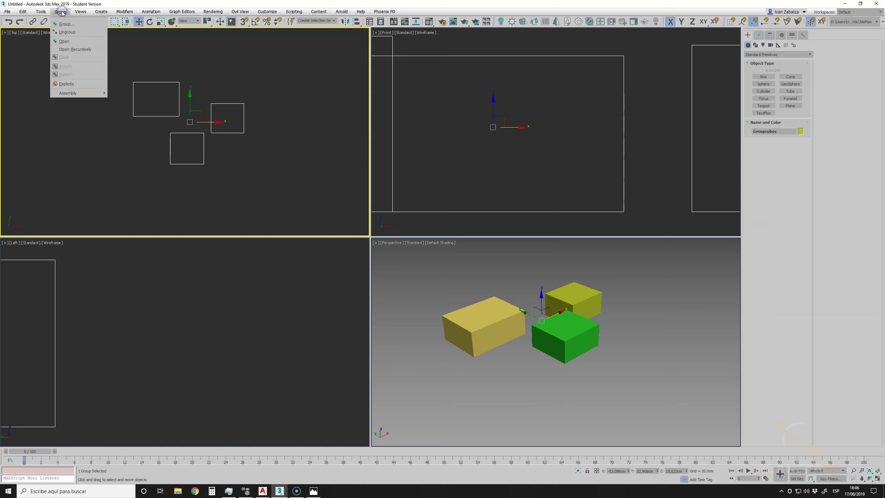
# Ungroup Groupcubos and nudge the large yellow box slightly right along X.
pyautogui.click(69, 35)
pyautogui.moveTo(132, 68); pyautogui.dragTo(200, 68)
pyautogui.click(180, 87)
pyautogui.moveTo(180, 98); pyautogui.dragTo(189, 98)
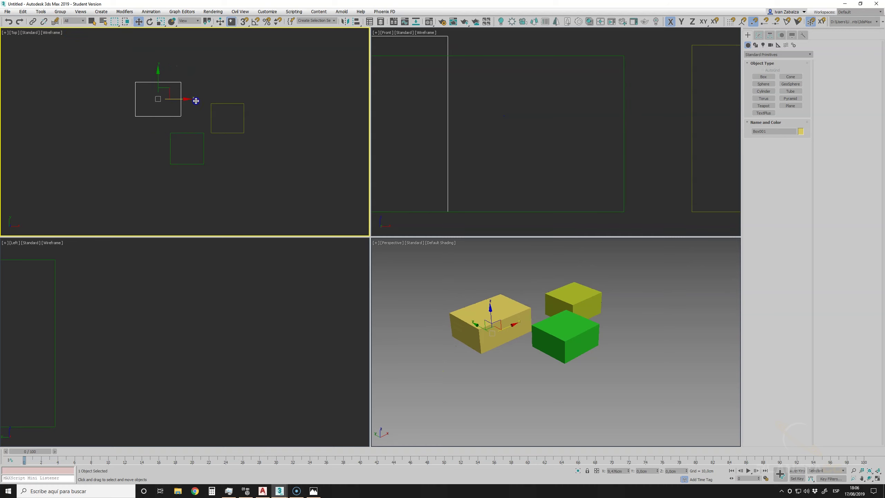
pyautogui.click(139, 68)
# Select all three boxes and frame them closer in the Perspective view.
pyautogui.moveTo(139, 67); pyautogui.dragTo(266, 190)
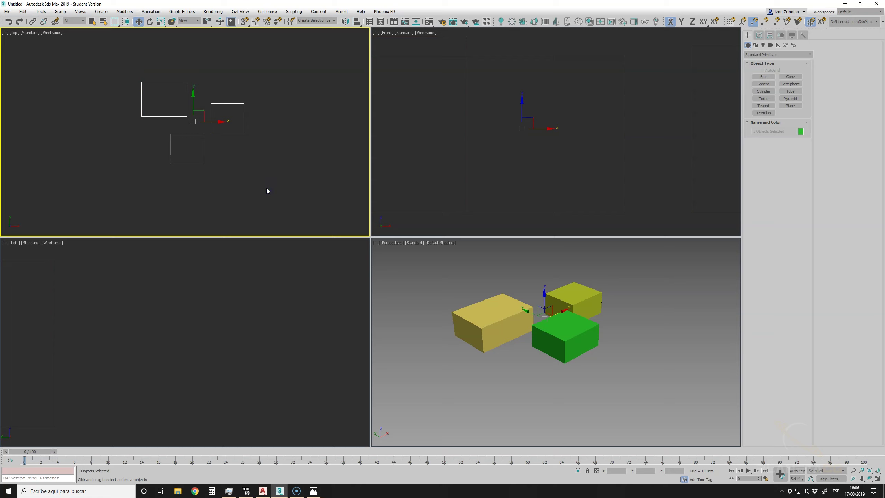
pyautogui.scroll(3, 492, 312)
pyautogui.middleClick(275, 236)
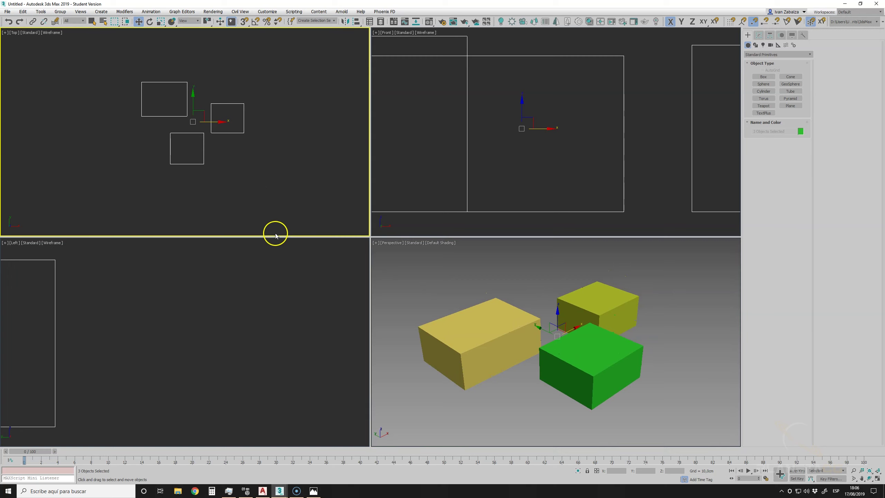
pyautogui.press('h')
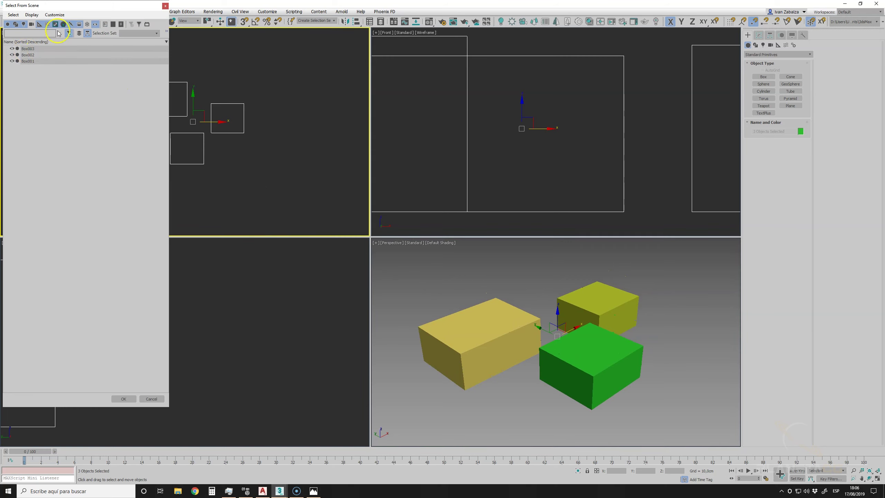
pyautogui.click(12, 49)
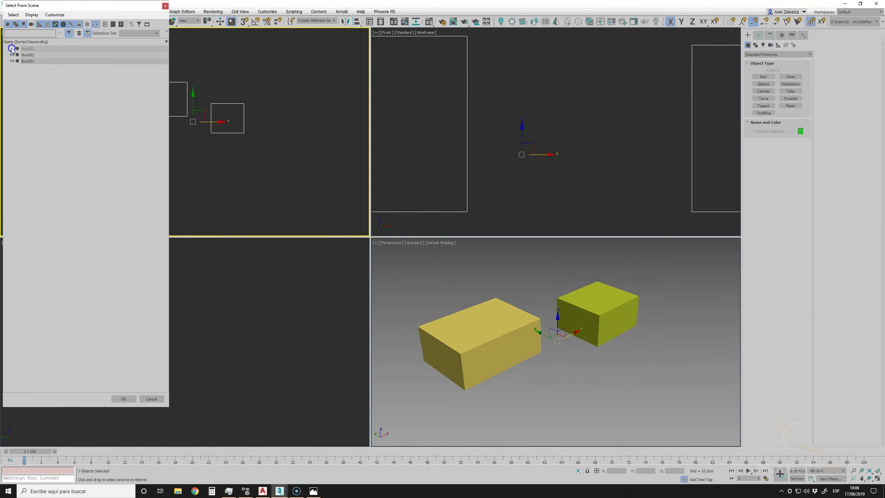
pyautogui.click(12, 55)
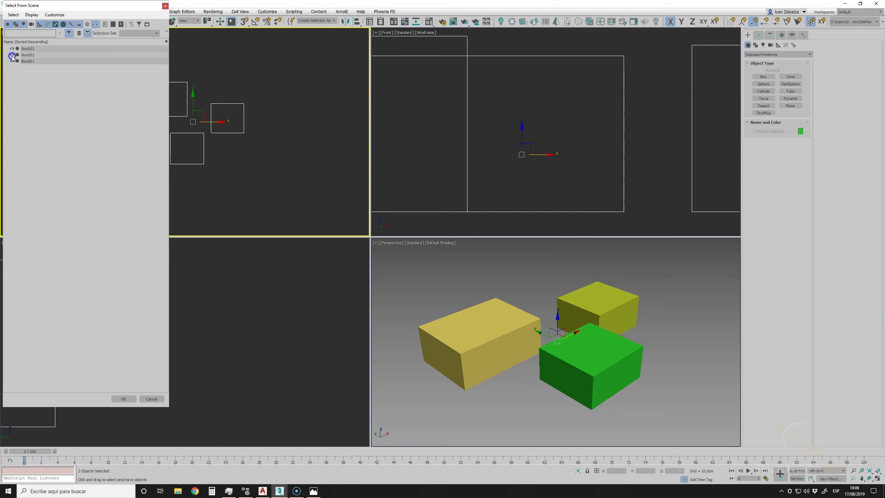
pyautogui.click(11, 61)
pyautogui.click(165, 7)
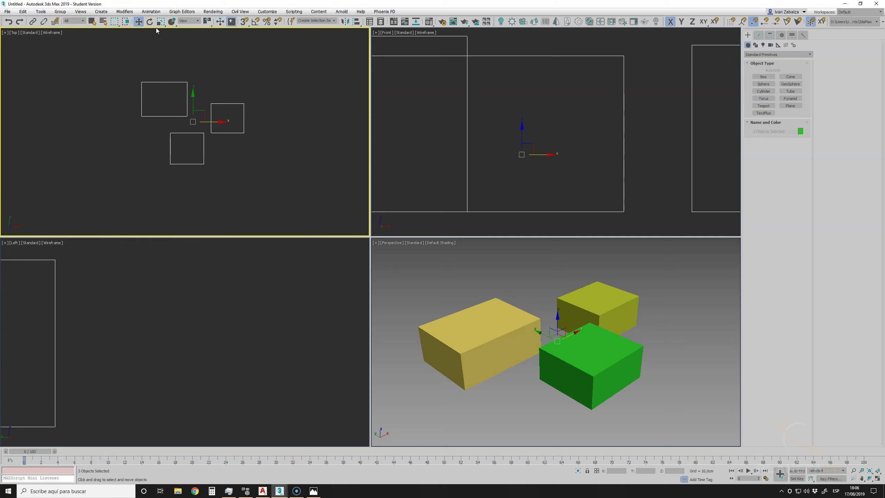
pyautogui.press('h')
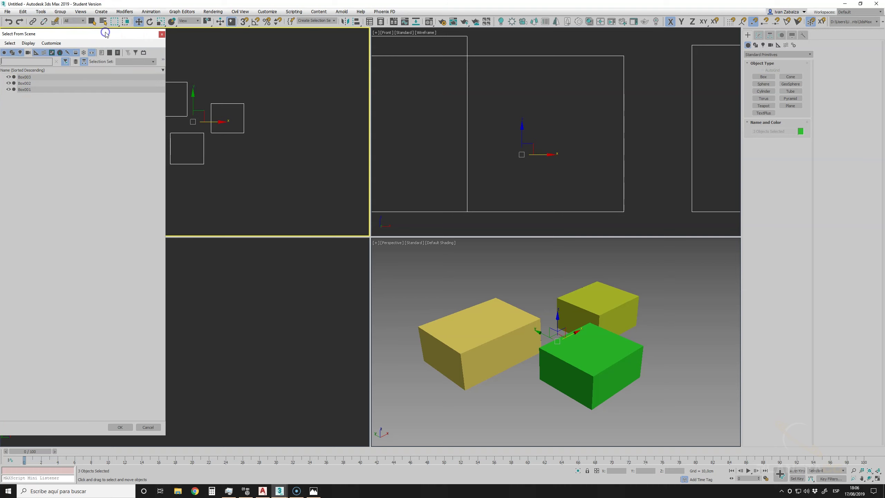
pyautogui.click(161, 35)
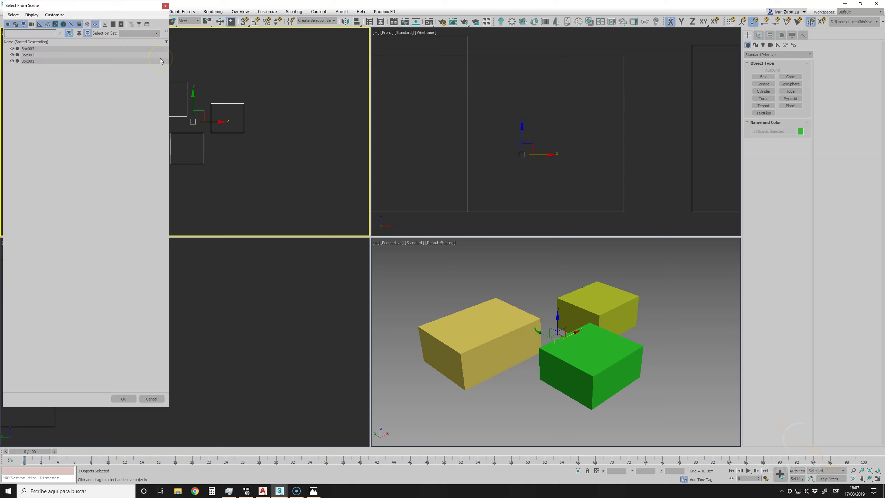
pyautogui.click(165, 5)
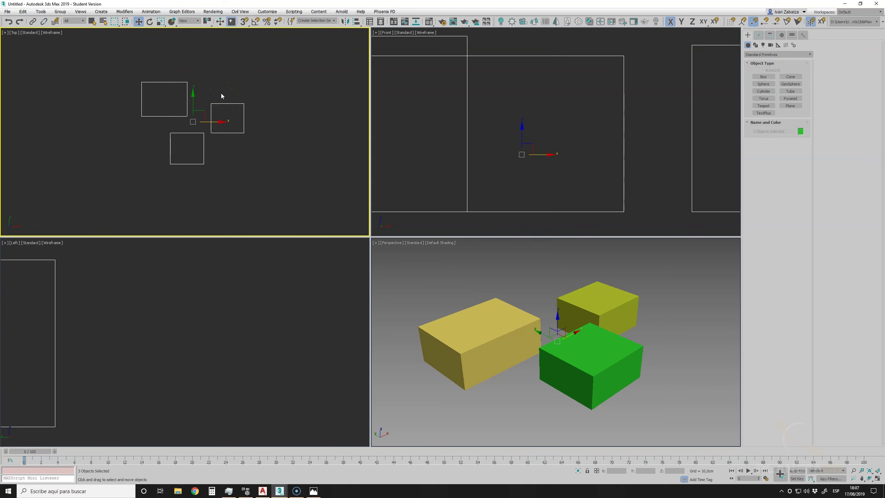
# Select the large yellow Box001 and slide it left along X.
pyautogui.click(221, 93)
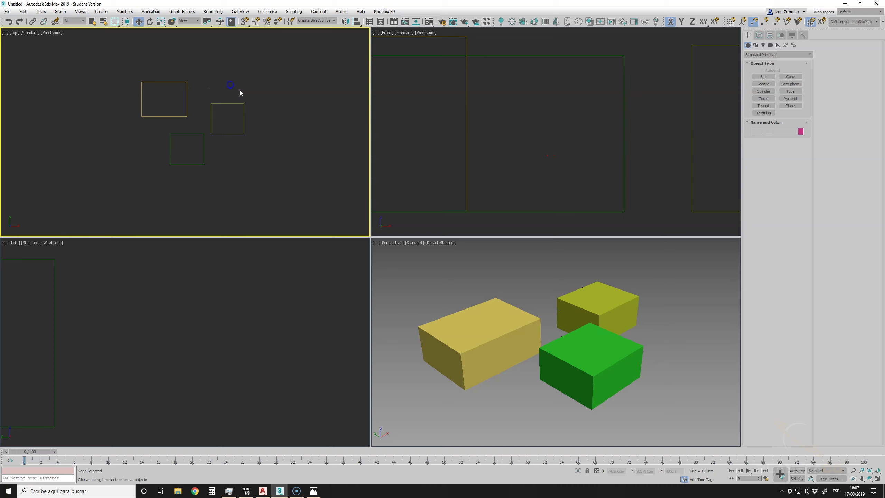
pyautogui.click(187, 91)
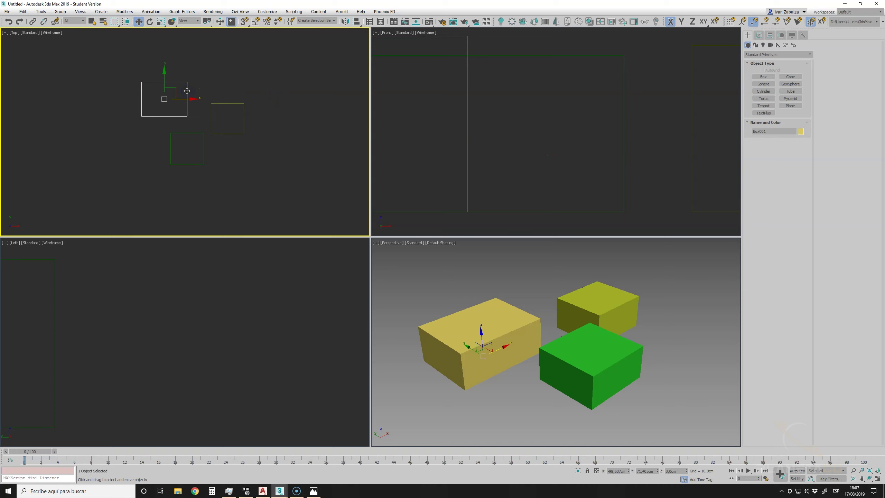
pyautogui.click(139, 23)
pyautogui.scroll(2, 176, 101)
pyautogui.scroll(1, 207, 140)
pyautogui.scroll(1, 209, 135)
pyautogui.scroll(-1, 209, 136)
pyautogui.moveTo(208, 136)
pyautogui.mouseDown()
pyautogui.moveTo(163, 133)
pyautogui.moveTo(221, 134)
pyautogui.moveTo(171, 134)
pyautogui.moveTo(181, 134)
pyautogui.mouseUp()
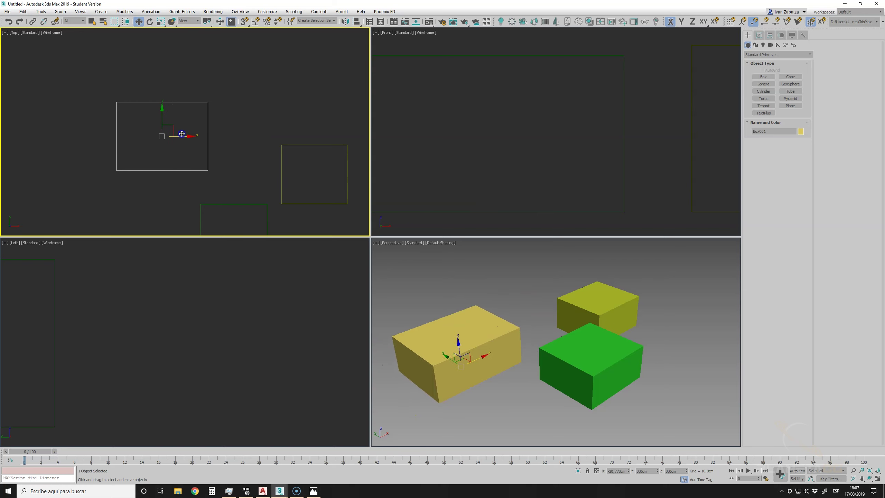
# Move Box001 in the XY plane, then undo a trial vertical lift.
pyautogui.click(167, 124)
pyautogui.moveTo(163, 119)
pyautogui.mouseDown()
pyautogui.moveTo(164, 85)
pyautogui.moveTo(164, 136)
pyautogui.moveTo(164, 118)
pyautogui.mouseUp()
pyautogui.click(449, 334)
pyautogui.moveTo(456, 343)
pyautogui.mouseDown()
pyautogui.moveTo(452, 306)
pyautogui.moveTo(455, 333)
pyautogui.mouseUp()
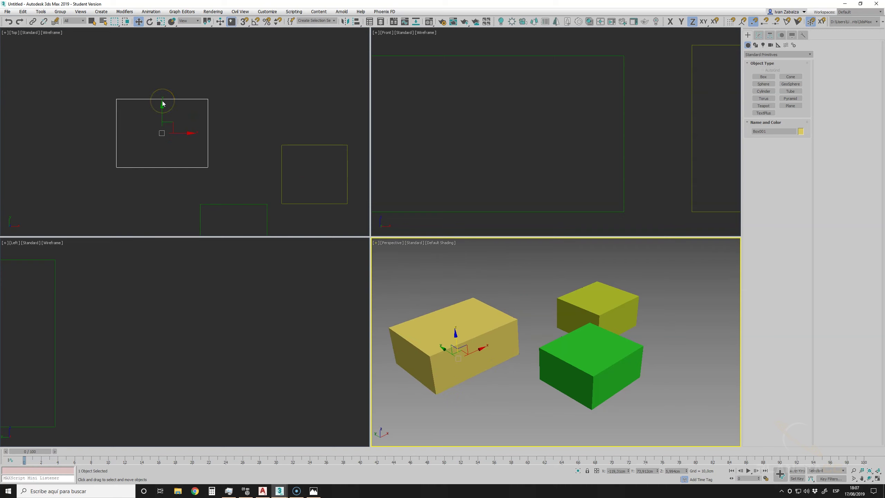
pyautogui.click(8, 22)
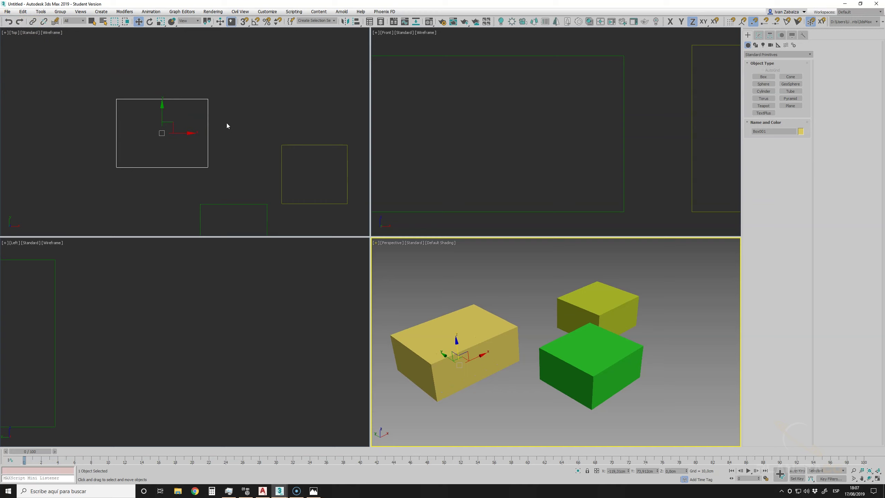
# Reselect Box001, recentre the Top view and turn on its grid.
pyautogui.click(226, 126)
pyautogui.click(193, 99)
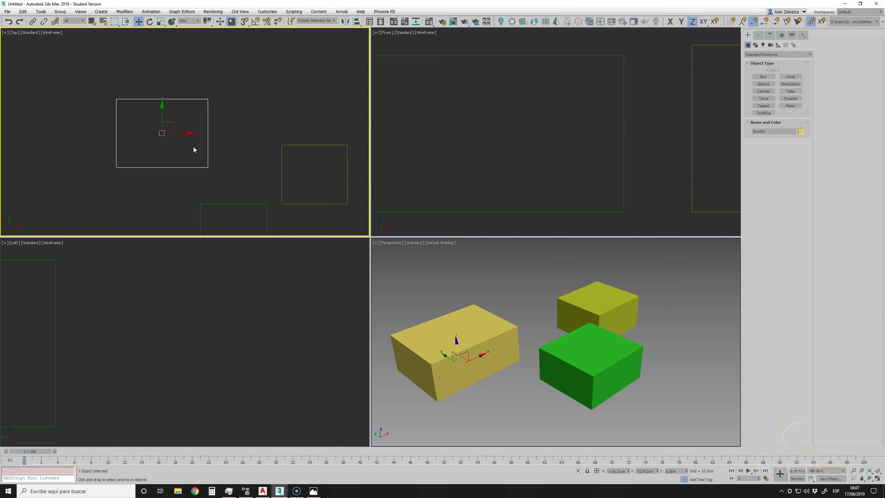
pyautogui.scroll(-3, 212, 148)
pyautogui.moveTo(227, 154); pyautogui.dragTo(195, 101, button='middle')
pyautogui.scroll(-2, 260, 191)
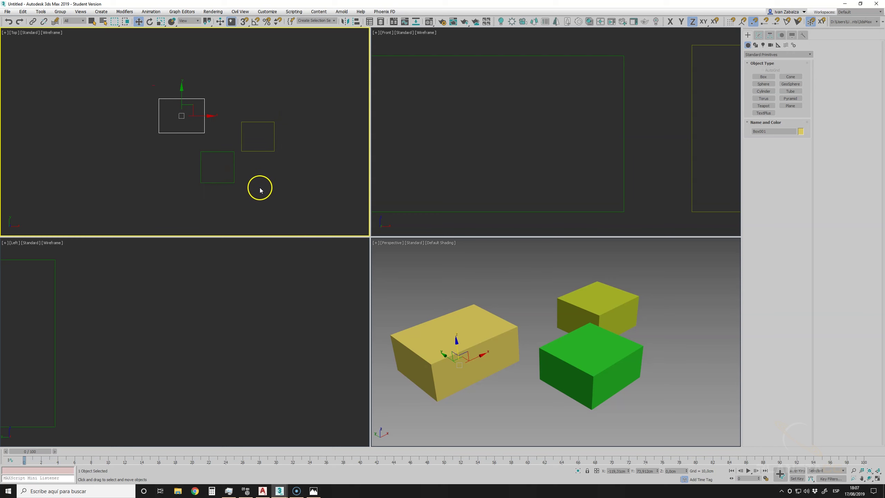
pyautogui.press('g')
pyautogui.moveTo(229, 144); pyautogui.dragTo(193, 136, button='middle')
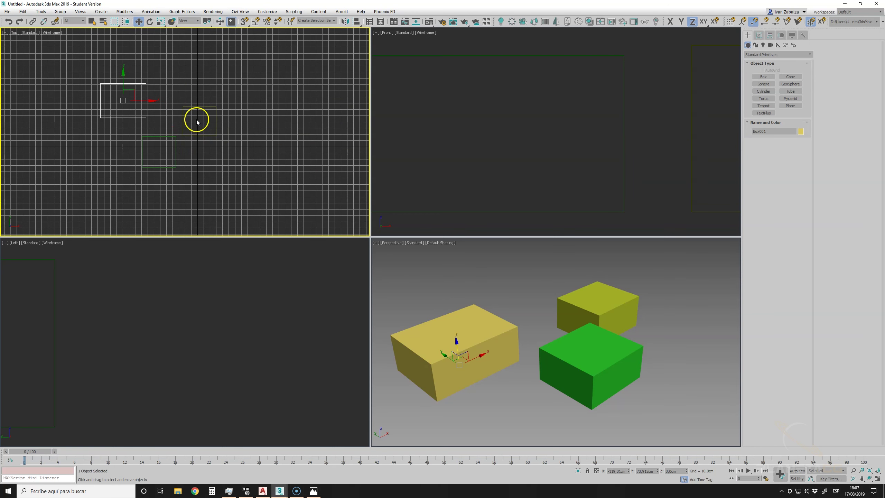
# Move Box002 up and right and the green Box003 downward in Top.
pyautogui.click(205, 108)
pyautogui.moveTo(205, 114); pyautogui.dragTo(278, 97)
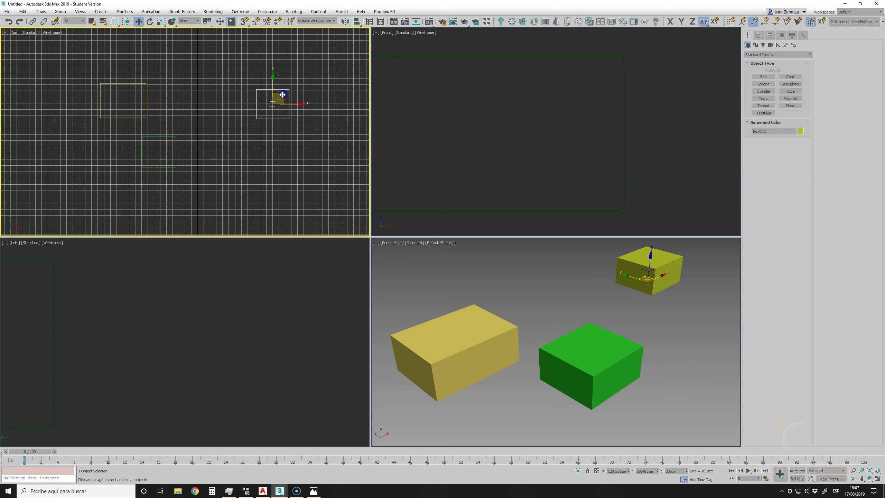
pyautogui.click(180, 136)
pyautogui.moveTo(167, 142); pyautogui.dragTo(146, 204)
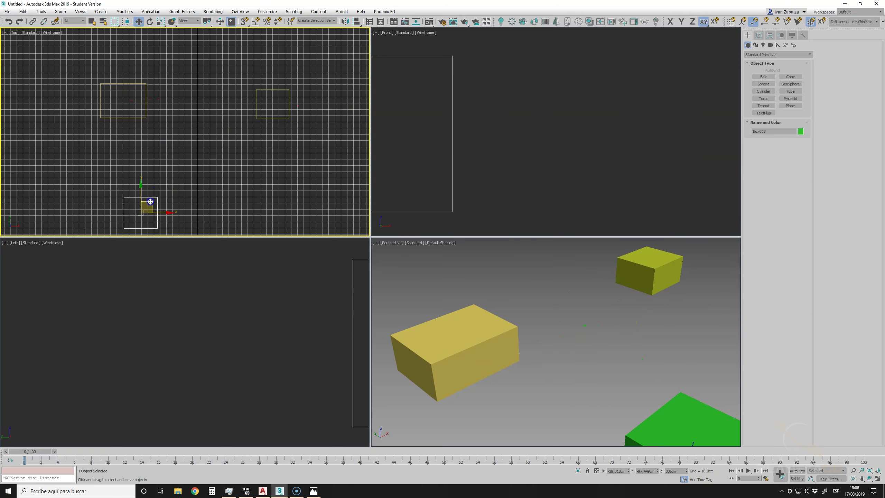
# Place Box001 at the world origin by setting X and Y to 0.
pyautogui.click(143, 96)
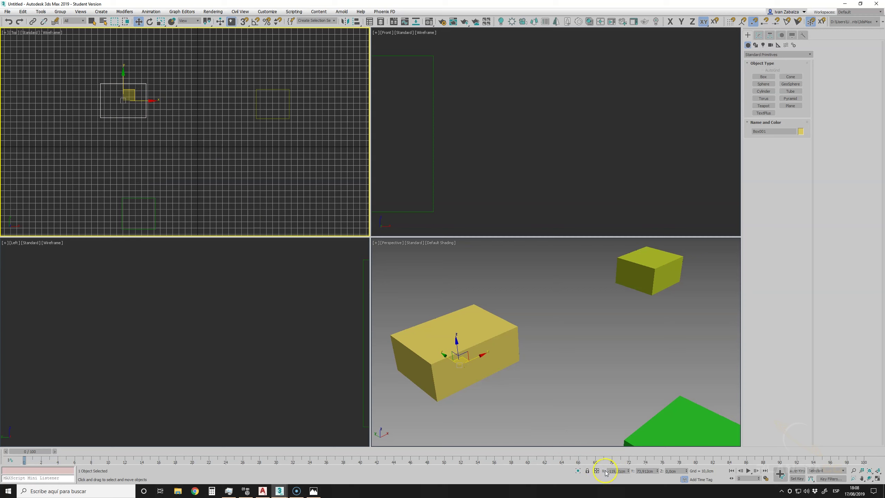
pyautogui.click(622, 471)
pyautogui.write('0')
pyautogui.press('Return')
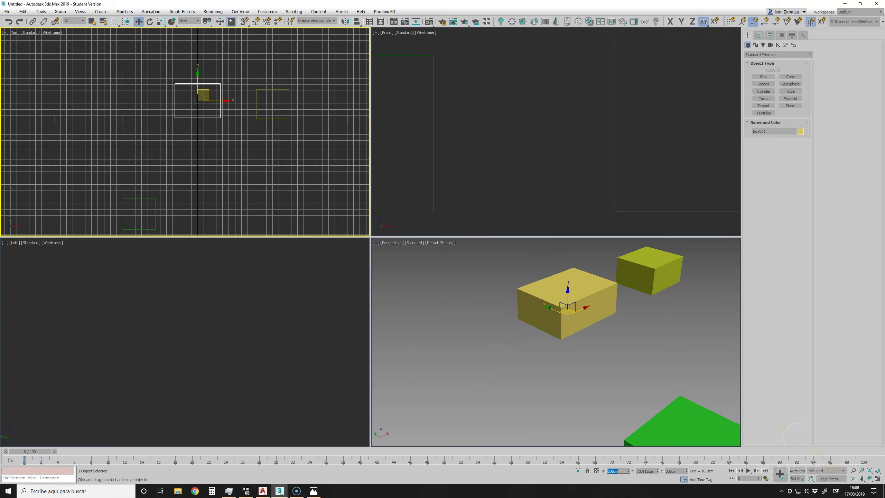
pyautogui.click(653, 471)
pyautogui.write('0')
pyautogui.press('Return')
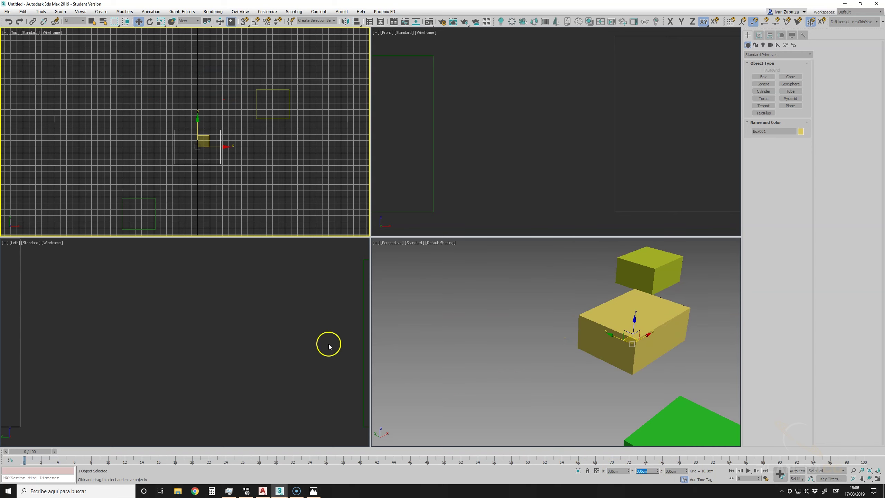
# Maximize the Top viewport and pan to frame the boxes.
pyautogui.scroll(5, 202, 150)
pyautogui.moveTo(208, 148); pyautogui.dragTo(197, 135, button='middle')
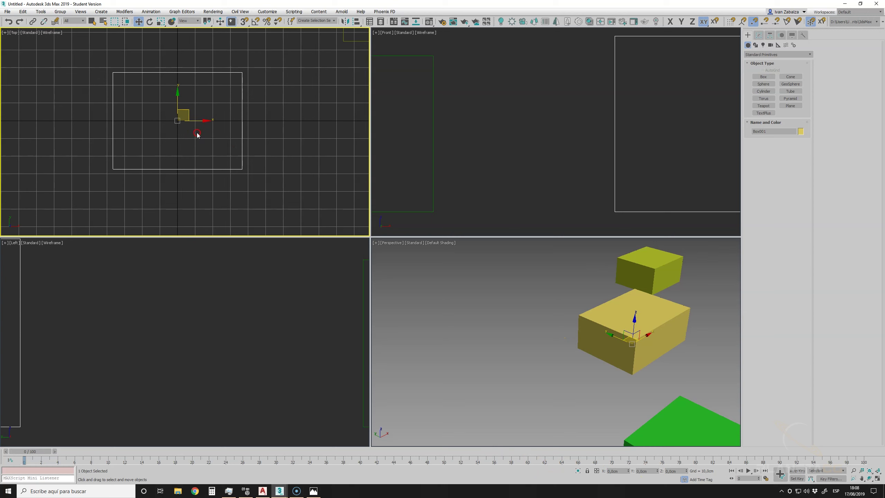
pyautogui.click(877, 478)
pyautogui.scroll(-3, 452, 279)
pyautogui.scroll(-2, 439, 265)
pyautogui.moveTo(446, 266)
pyautogui.mouseDown(button='middle')
pyautogui.moveTo(351, 242)
pyautogui.moveTo(308, 257)
pyautogui.moveTo(333, 257)
pyautogui.mouseUp(button='middle')
# Hide the Top grid and test X offsets of 100 then -100 on Box001.
pyautogui.press('g')
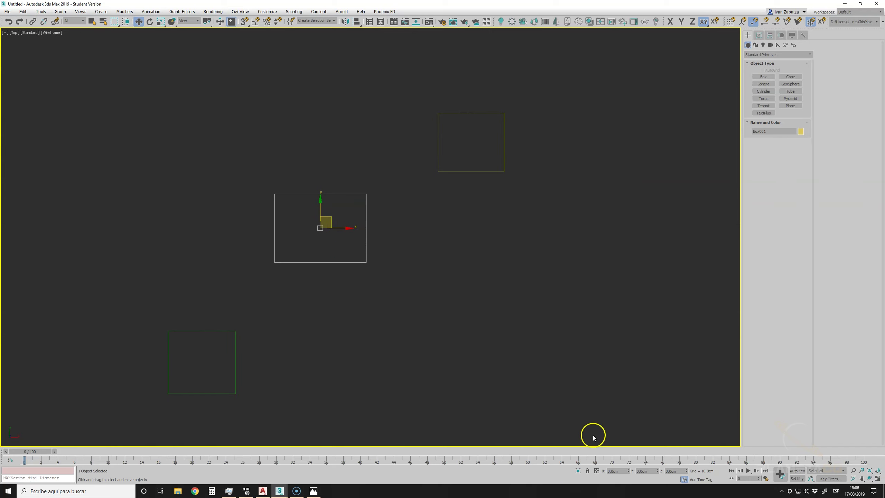
pyautogui.moveTo(619, 471); pyautogui.dragTo(558, 474)
pyautogui.write('100')
pyautogui.press('Return')
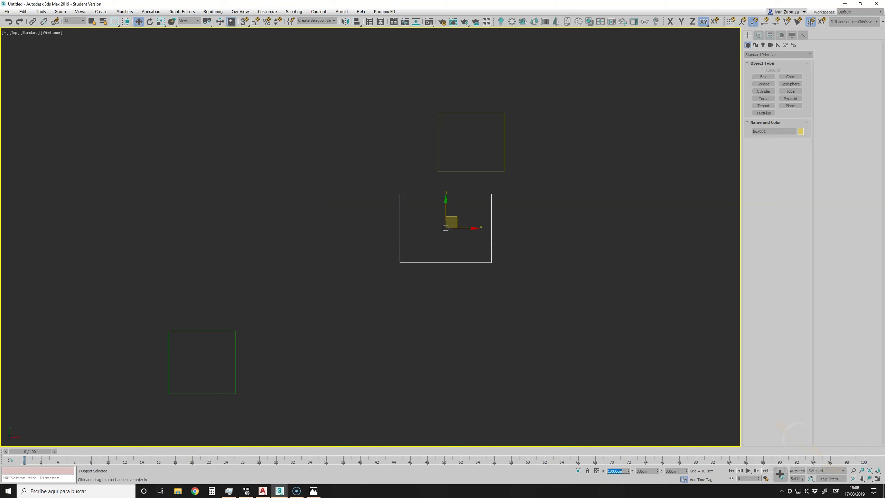
pyautogui.click(613, 414)
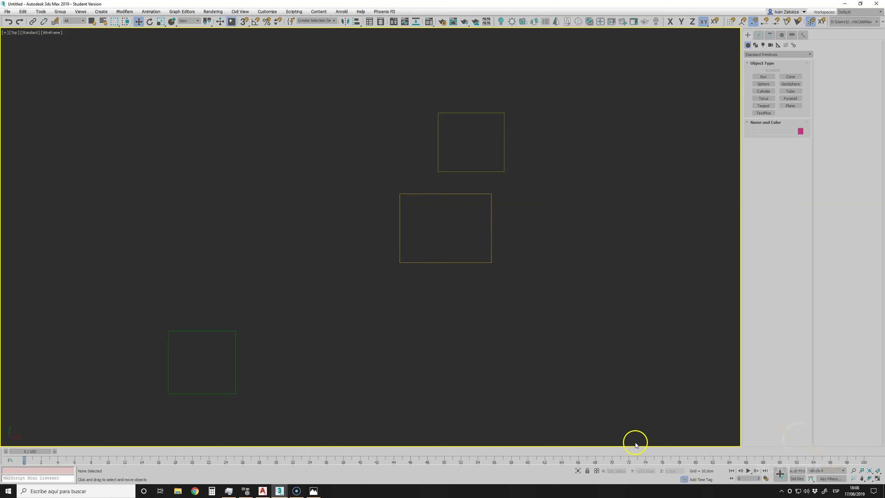
pyautogui.click(490, 233)
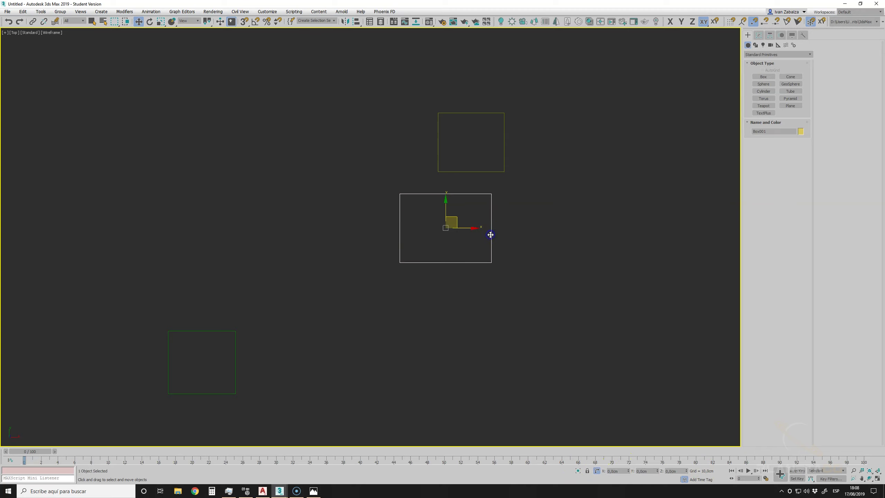
pyautogui.write('-100')
pyautogui.press('Return')
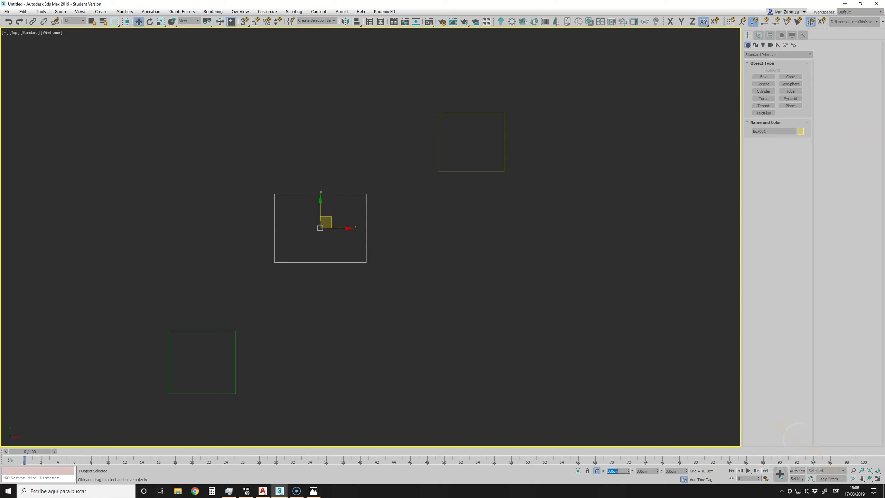
# Undo a trial Y move of Box001 and restore the four-viewport layout.
pyautogui.click(387, 277)
pyautogui.click(366, 216)
pyautogui.moveTo(321, 209); pyautogui.dragTo(321, 196)
pyautogui.click(8, 22)
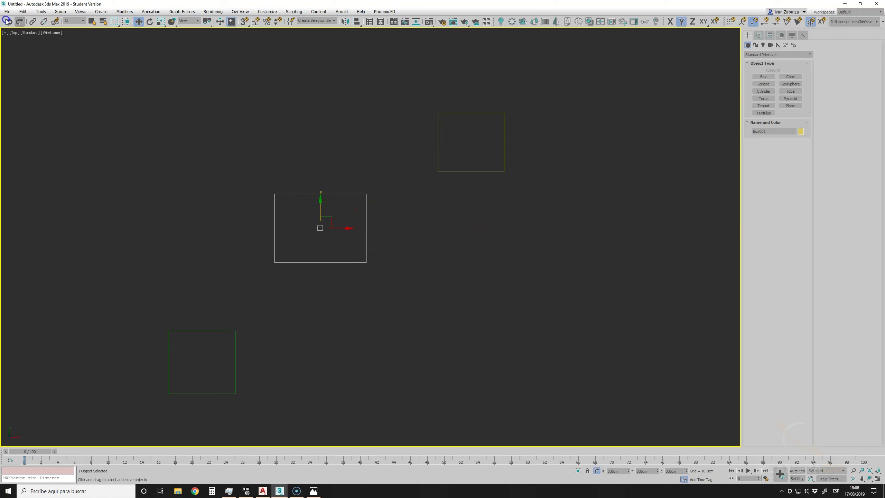
pyautogui.click(878, 479)
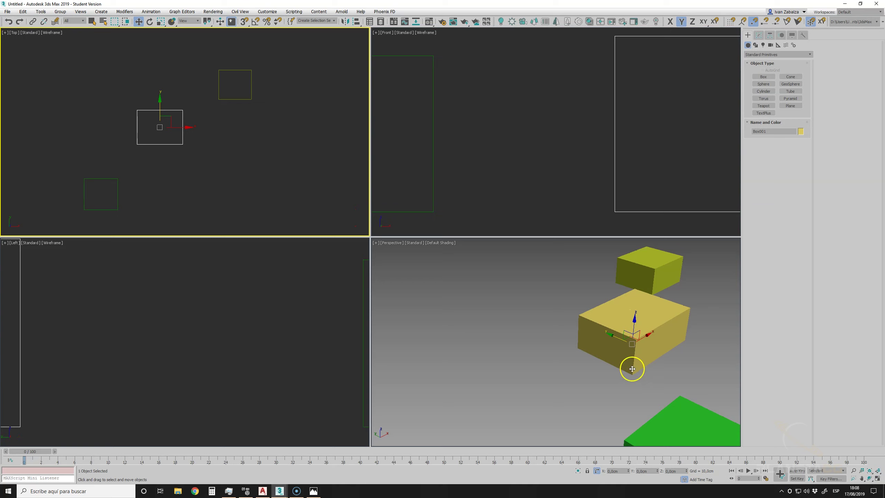
# Zoom extents all, then Ctrl-select the large yellow, small yellow and green boxes.
pyautogui.click(209, 184)
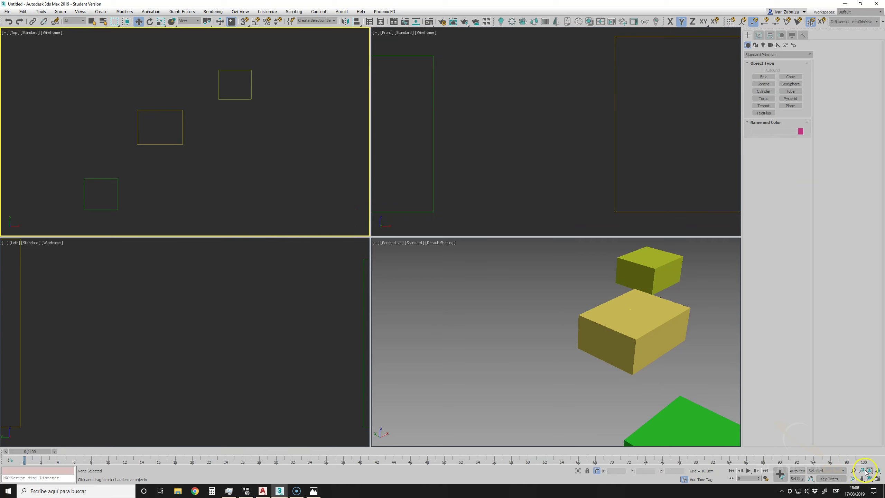
pyautogui.click(877, 470)
pyautogui.moveTo(227, 138); pyautogui.dragTo(226, 142, button='middle')
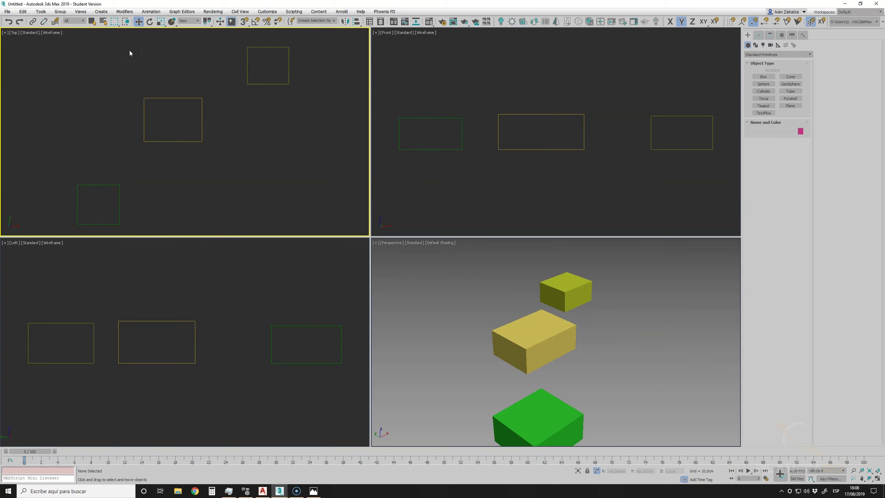
pyautogui.click(172, 98)
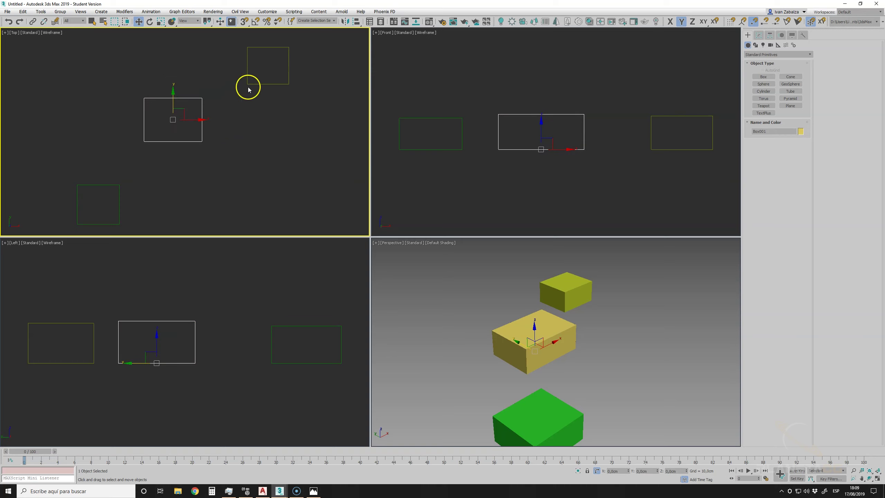
pyautogui.keyDown('ctrl'); pyautogui.click(247, 73); pyautogui.keyUp('ctrl')
pyautogui.keyDown('ctrl'); pyautogui.click(119, 185); pyautogui.keyUp('ctrl')
# Rotate the three-box selection 90° about Z, after undoing a trial rotation.
pyautogui.click(150, 22)
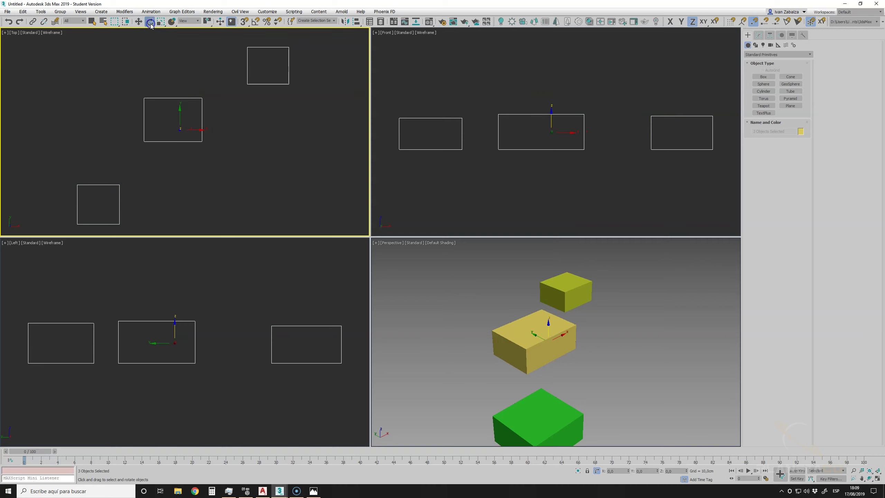
pyautogui.moveTo(179, 131); pyautogui.dragTo(179, 143)
pyautogui.click(12, 23)
pyautogui.press('Return')
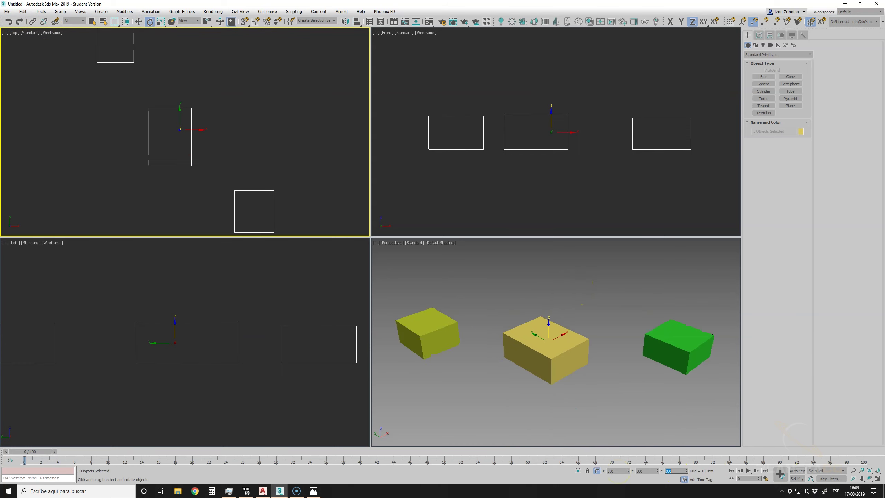
pyautogui.moveTo(233, 131)
pyautogui.mouseDown(button='middle')
pyautogui.moveTo(233, 140)
pyautogui.moveTo(208, 130)
pyautogui.mouseUp(button='middle')
pyautogui.scroll(-3, 233, 139)
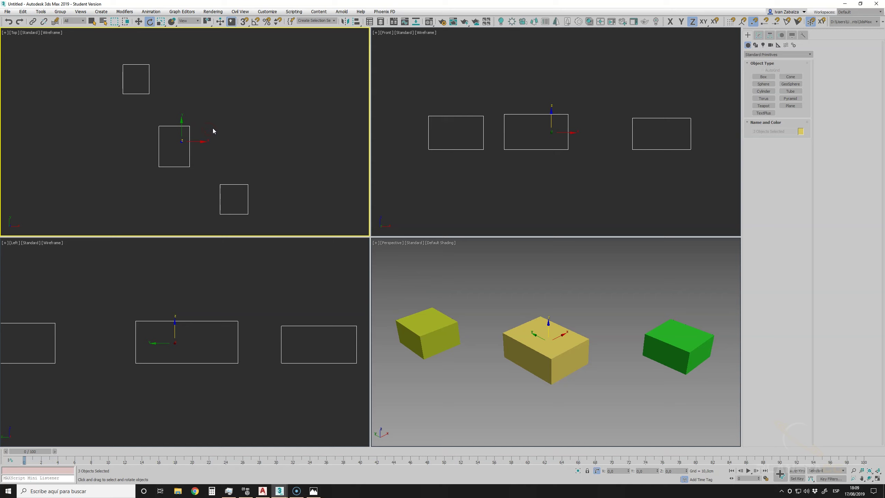
# Switch to Use Pivot Point Center and undo a trial per-box spin.
pyautogui.click(209, 23)
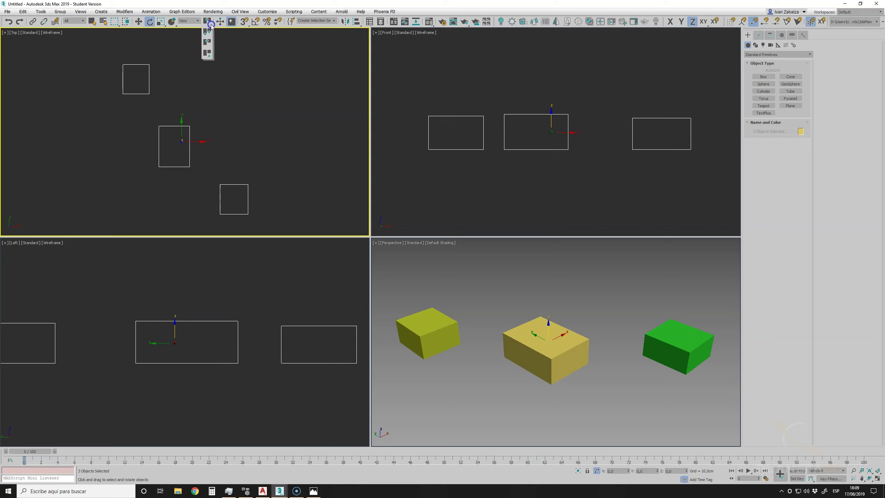
pyautogui.click(207, 46)
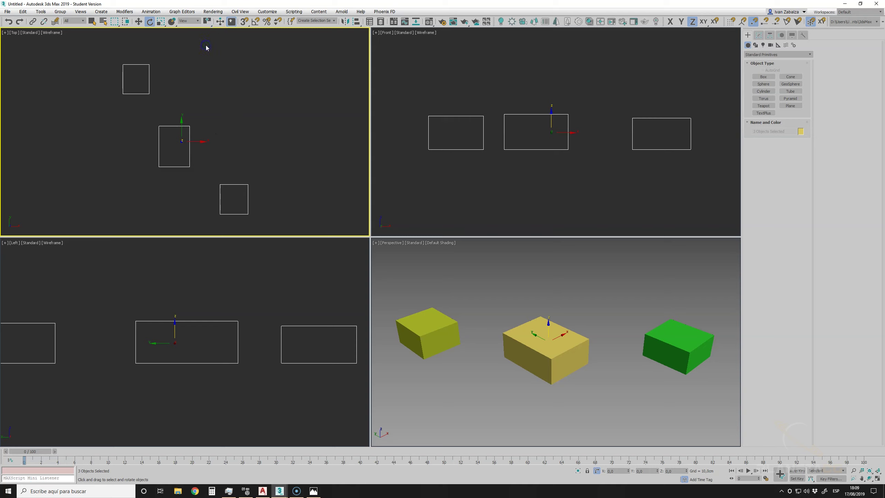
pyautogui.click(210, 24)
pyautogui.click(207, 33)
pyautogui.moveTo(173, 145); pyautogui.dragTo(174, 161)
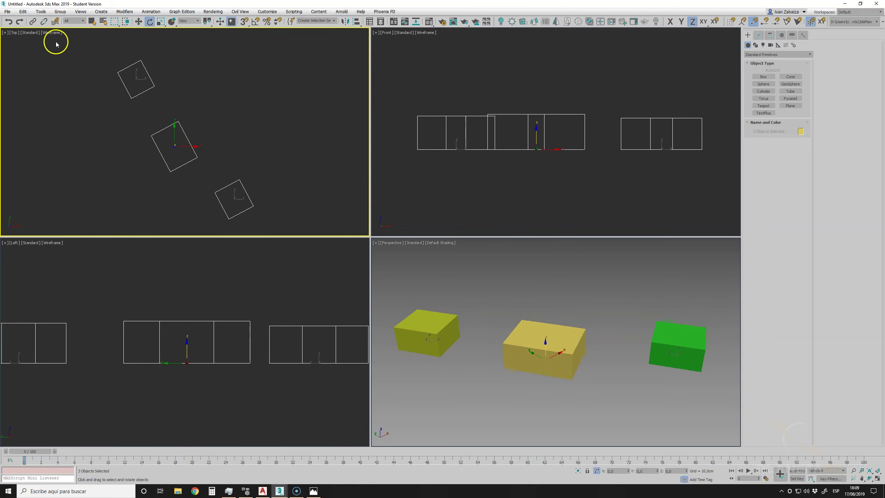
pyautogui.click(8, 21)
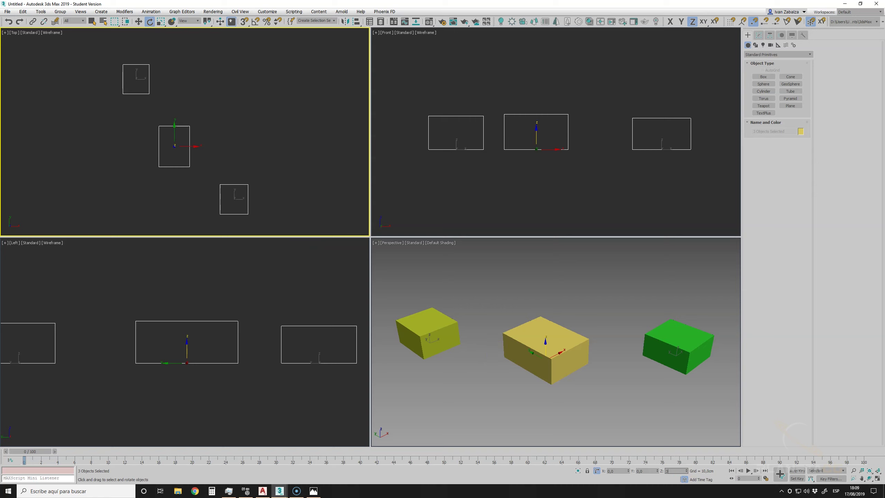
# Apply and undo a 30° Z rotation, then select the small top-left box.
pyautogui.write('0')
pyautogui.press('Return')
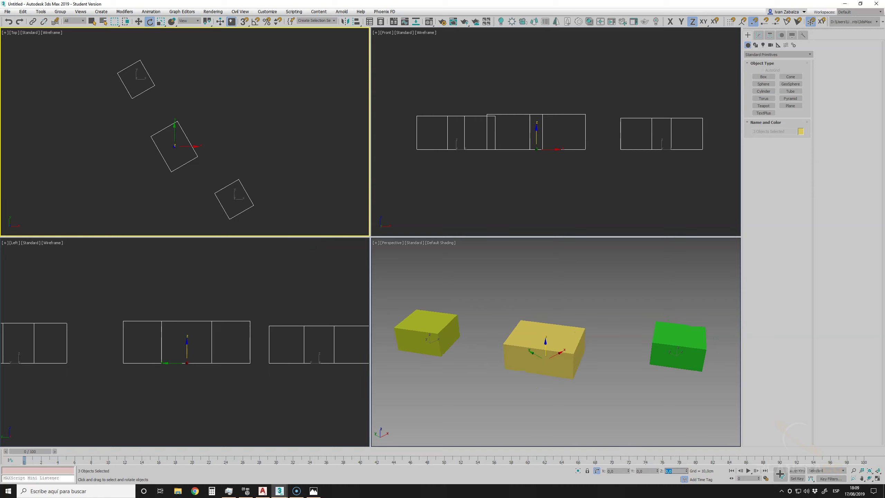
pyautogui.click(7, 22)
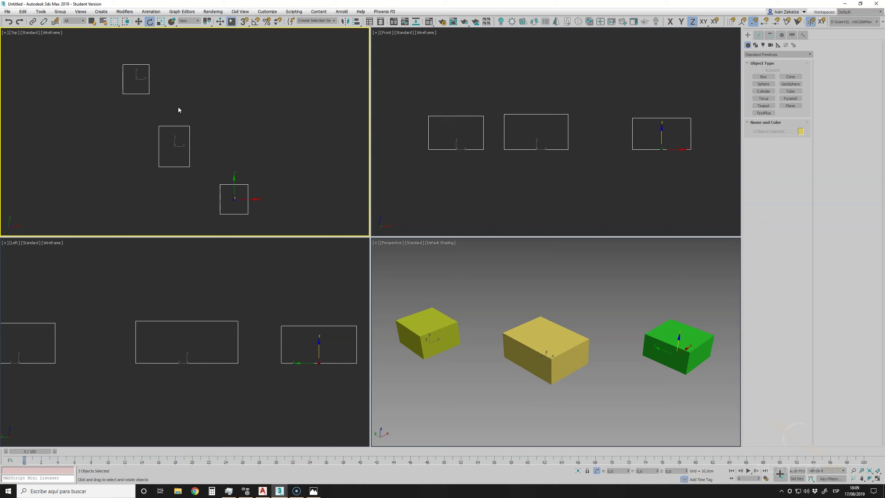
pyautogui.click(205, 108)
pyautogui.click(148, 84)
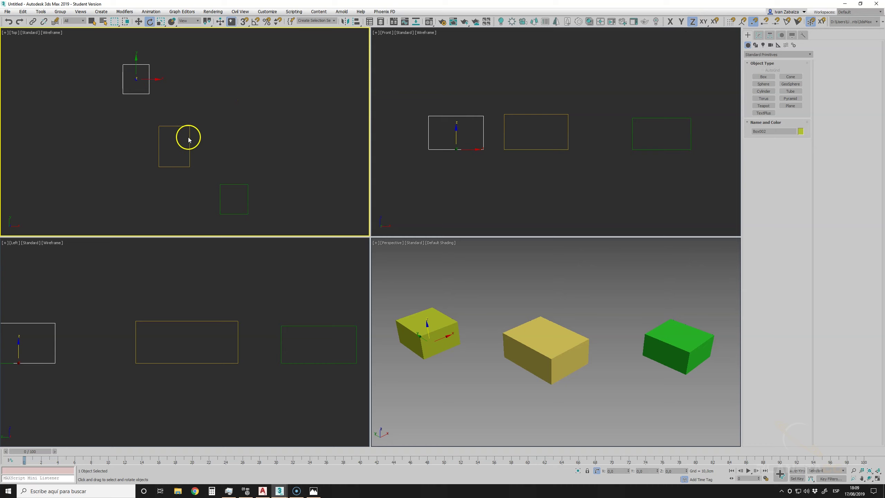
# Delete the small yellow and green boxes, then frame the remaining box.
pyautogui.press('Delete')
pyautogui.click(238, 184)
pyautogui.press('Delete')
pyautogui.click(688, 385)
pyautogui.click(876, 470)
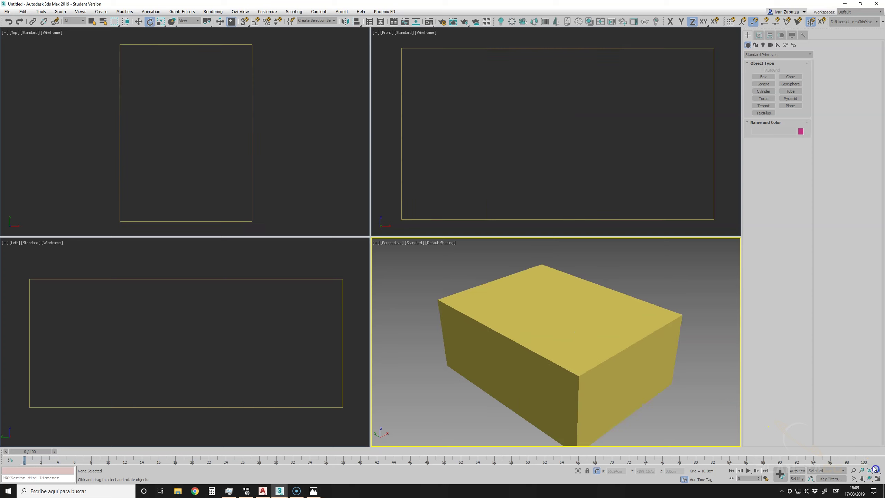
pyautogui.scroll(-2, 279, 142)
pyautogui.moveTo(278, 142); pyautogui.dragTo(253, 134, button='middle')
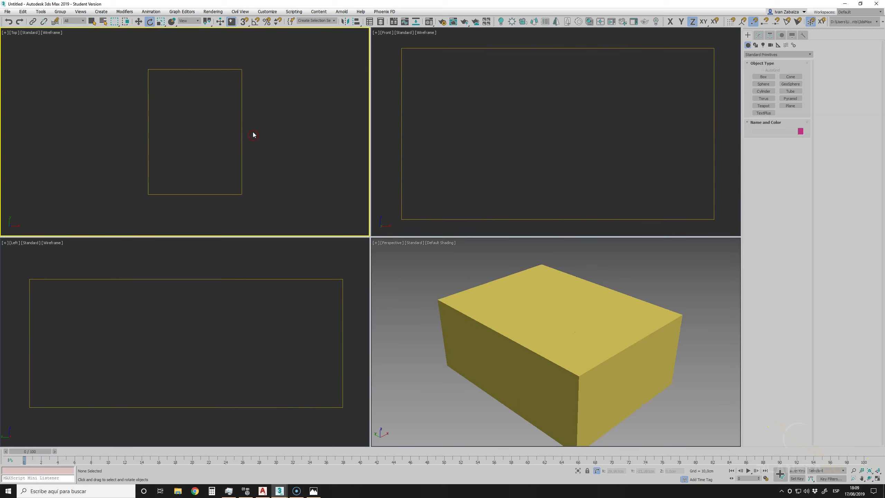
pyautogui.scroll(-3, 270, 124)
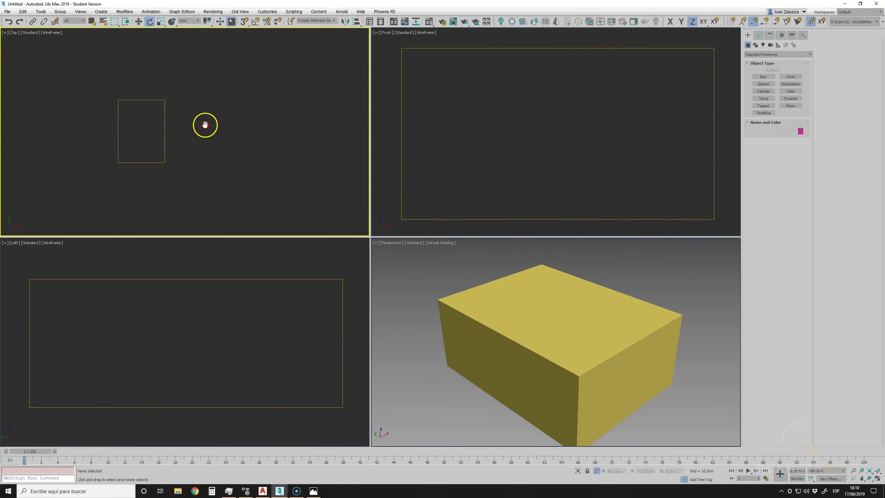
# Shift-drag Box001 along X to create a copy to its right.
pyautogui.click(147, 108)
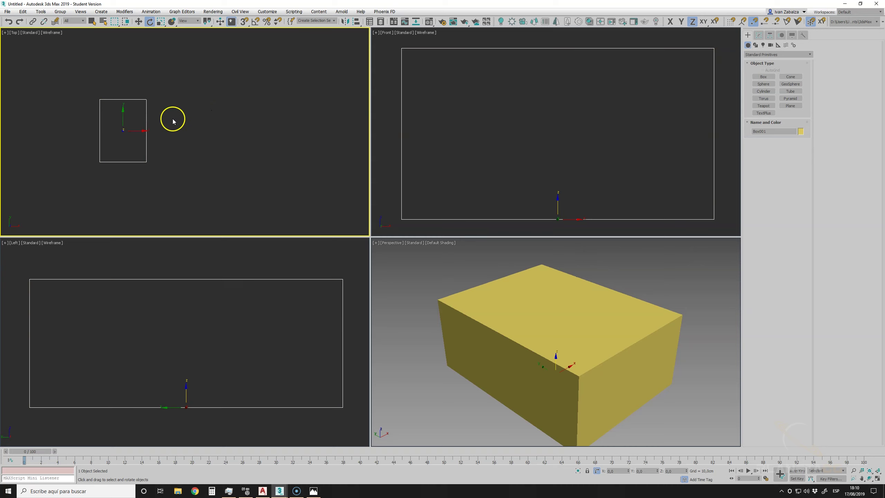
pyautogui.click(139, 22)
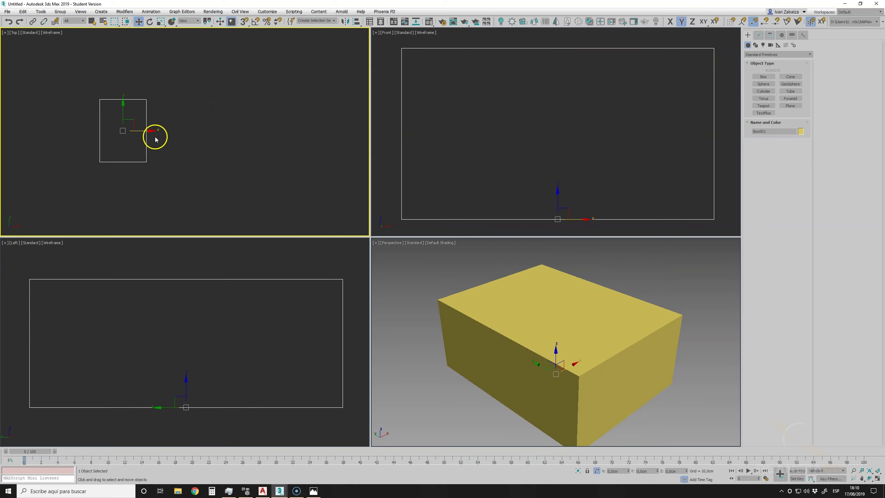
pyautogui.click(128, 120)
pyautogui.keyDown('shift'); pyautogui.moveTo(143, 132); pyautogui.dragTo(262, 137); pyautogui.keyUp('shift')
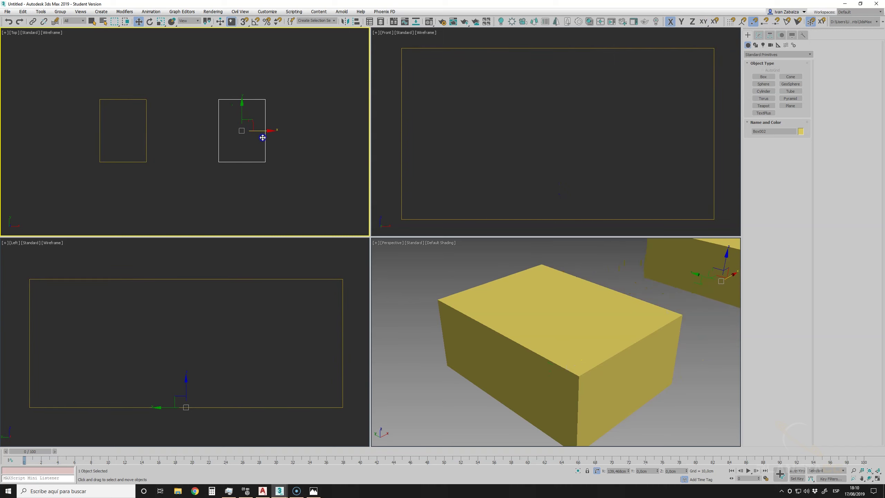
pyautogui.click(440, 274)
# Reposition the copy along X and up along Y, then deselect it.
pyautogui.moveTo(289, 145); pyautogui.dragTo(205, 154, button='middle')
pyautogui.moveTo(180, 140)
pyautogui.mouseDown()
pyautogui.moveTo(192, 139)
pyautogui.moveTo(168, 138)
pyautogui.mouseUp()
pyautogui.moveTo(168, 139); pyautogui.dragTo(230, 158, button='middle')
pyautogui.moveTo(204, 124)
pyautogui.mouseDown()
pyautogui.moveTo(206, 104)
pyautogui.moveTo(204, 127)
pyautogui.moveTo(216, 140)
pyautogui.moveTo(249, 104)
pyautogui.moveTo(207, 114)
pyautogui.moveTo(231, 110)
pyautogui.moveTo(213, 99)
pyautogui.mouseUp()
pyautogui.scroll(-2, 269, 170)
pyautogui.scroll(-1, 276, 164)
pyautogui.click(286, 181)
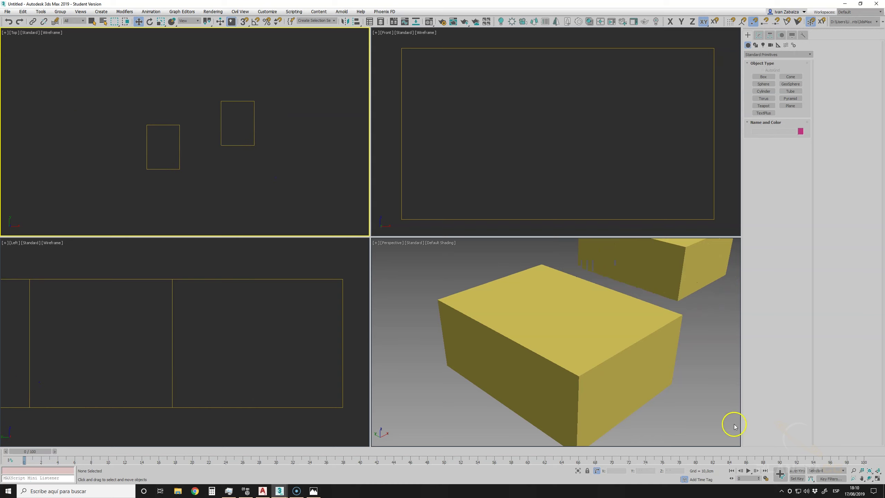
# Frame all views, select Box001 and move it slightly right along X, constrained to that axis.
pyautogui.click(877, 473)
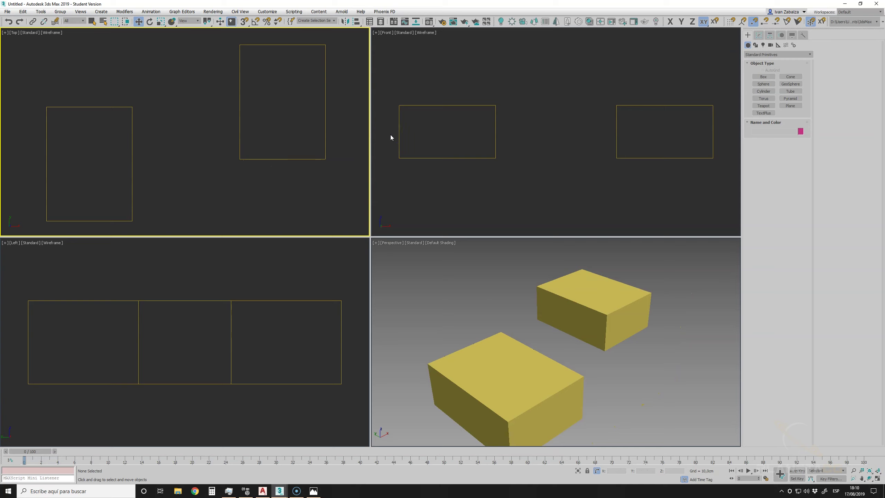
pyautogui.click(132, 113)
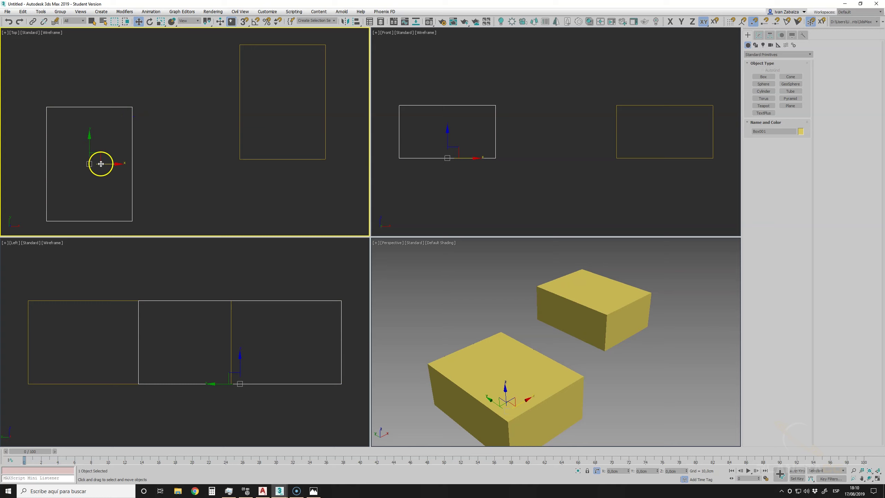
pyautogui.click(674, 21)
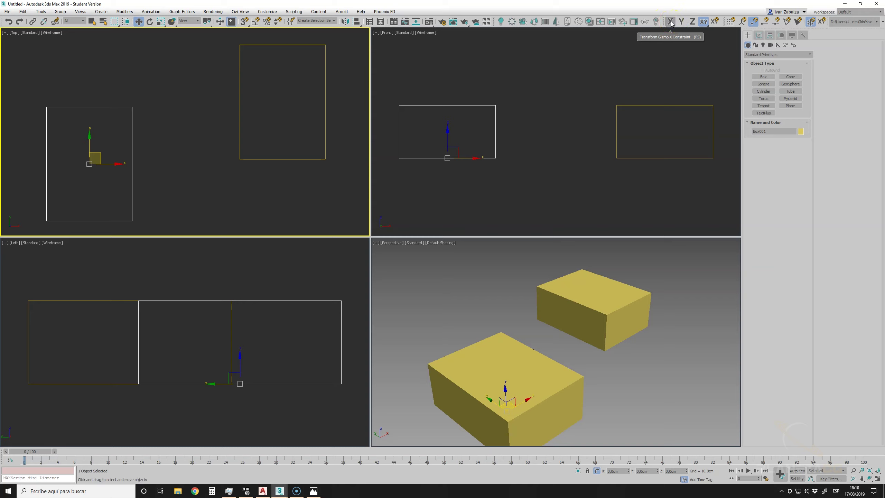
pyautogui.click(671, 22)
pyautogui.click(715, 21)
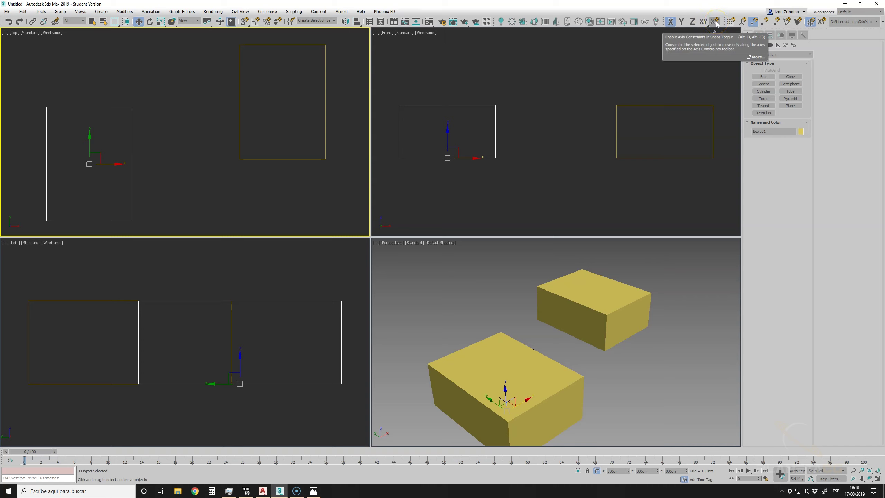
pyautogui.click(715, 23)
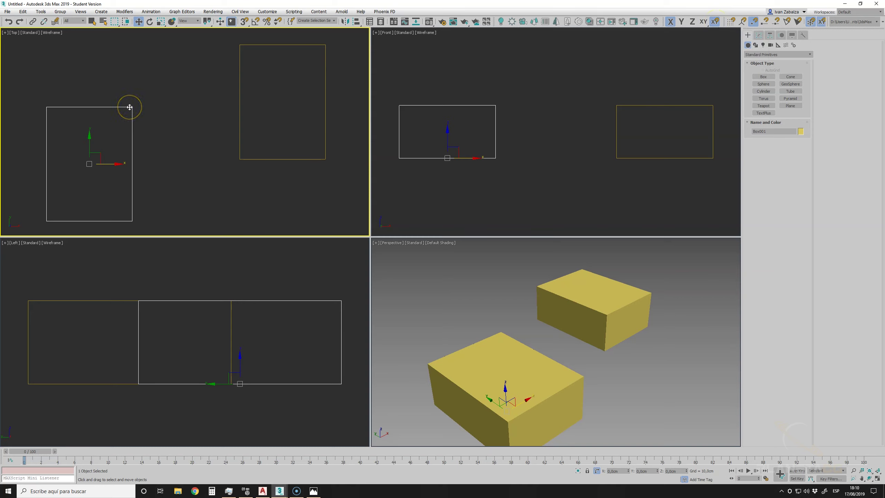
pyautogui.moveTo(129, 107)
pyautogui.mouseDown()
pyautogui.moveTo(166, 109)
pyautogui.moveTo(134, 107)
pyautogui.mouseUp()
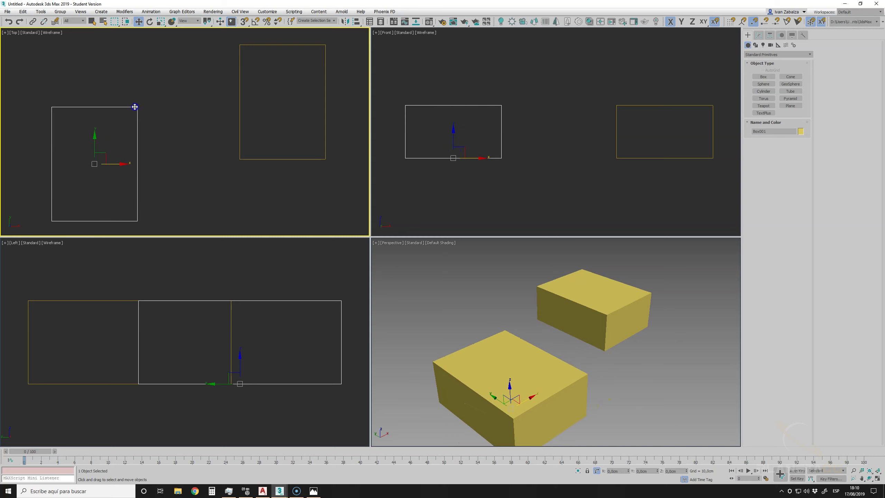
# Move Box001 up along Y toward its copy, switching the constraint with F6.
pyautogui.click(680, 22)
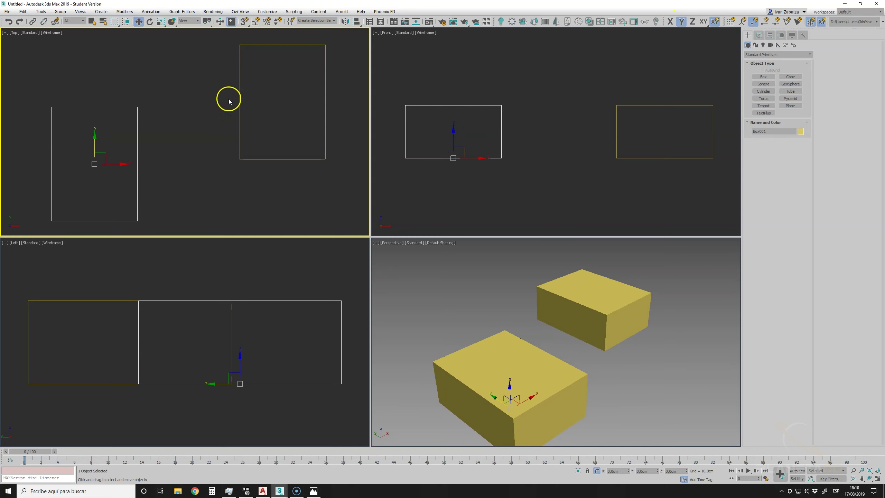
pyautogui.moveTo(53, 138)
pyautogui.mouseDown()
pyautogui.moveTo(51, 111)
pyautogui.moveTo(62, 117)
pyautogui.moveTo(61, 102)
pyautogui.mouseUp()
pyautogui.click(108, 125)
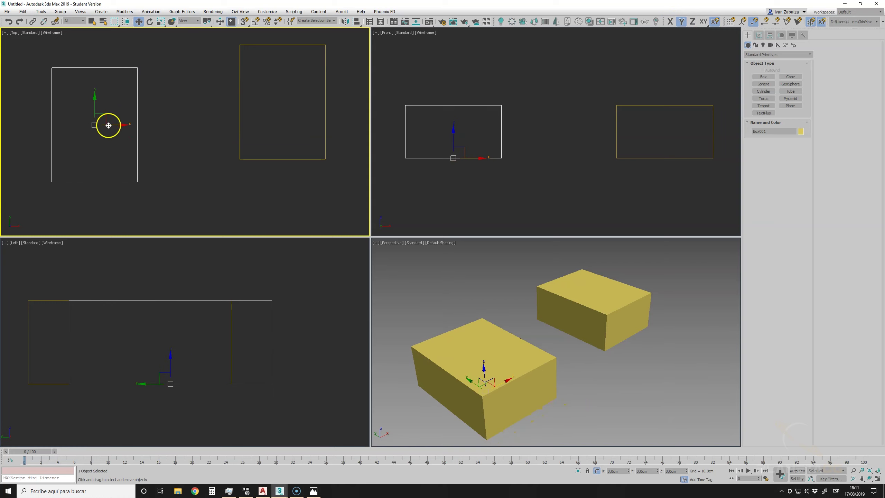
pyautogui.moveTo(110, 125)
pyautogui.mouseDown()
pyautogui.moveTo(128, 125)
pyautogui.moveTo(113, 118)
pyautogui.mouseUp()
pyautogui.click(670, 21)
pyautogui.press('F6')
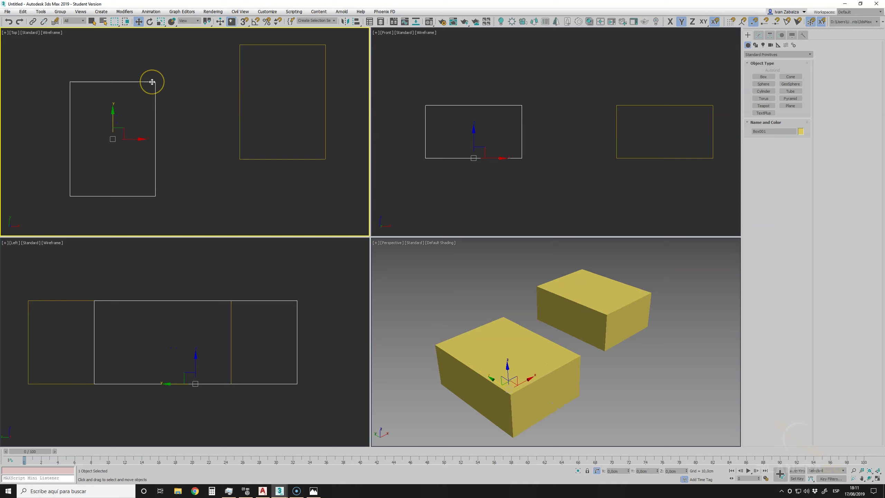
pyautogui.moveTo(151, 82)
pyautogui.mouseDown()
pyautogui.moveTo(158, 75)
pyautogui.moveTo(157, 93)
pyautogui.mouseUp()
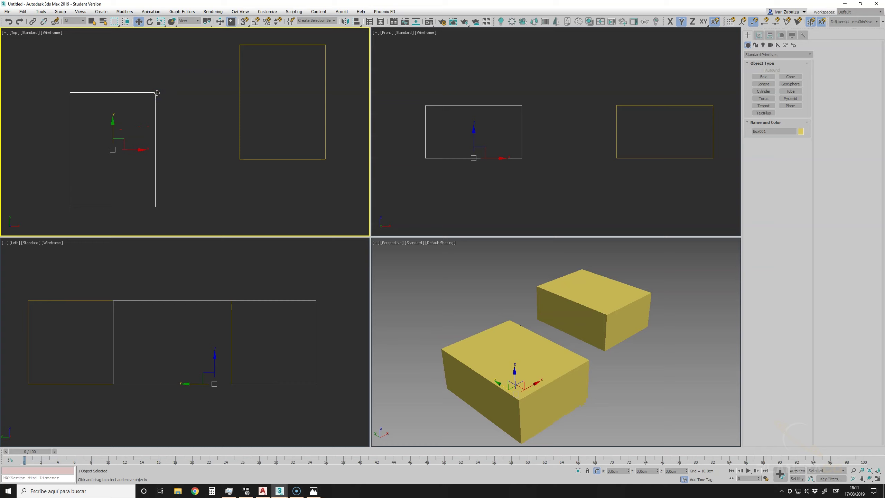
pyautogui.moveTo(156, 92); pyautogui.dragTo(158, 92)
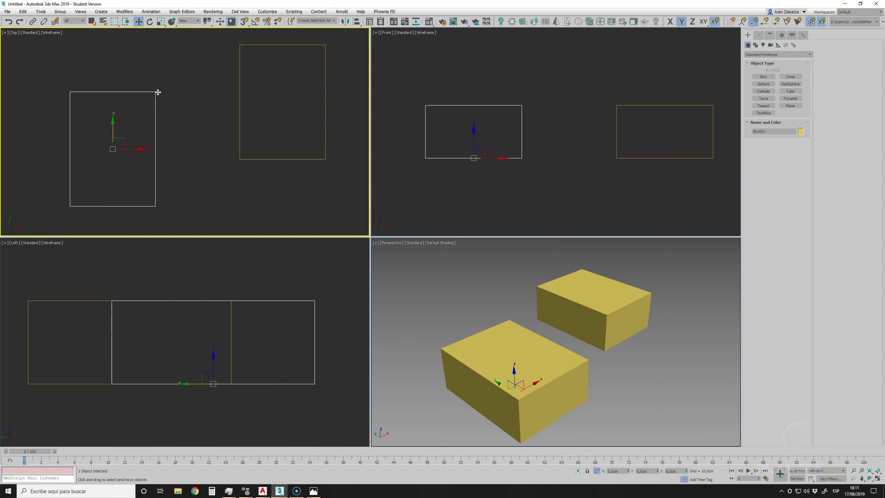
# Turn on 3D Snaps and review the Grid and Snap Settings and snap modes.
pyautogui.click(243, 21)
pyautogui.rightClick(244, 22)
pyautogui.click(486, 198)
pyautogui.moveTo(243, 23); pyautogui.dragTo(244, 43)
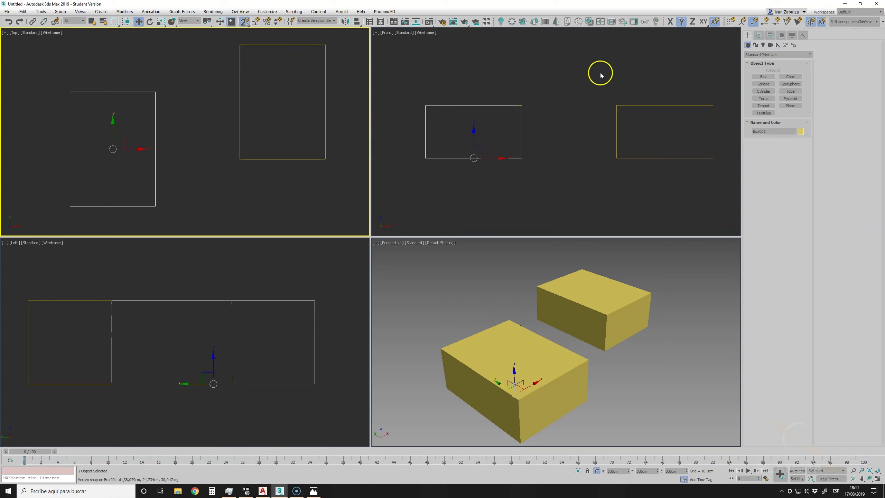
# Try an unconstrained vertex-snap move of Box001 against Box002, then undo it.
pyautogui.click(716, 25)
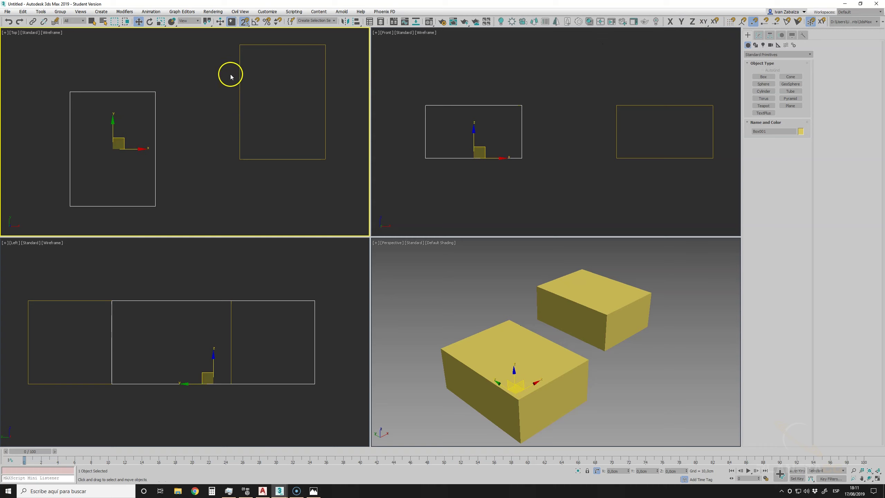
pyautogui.moveTo(154, 92); pyautogui.dragTo(235, 45)
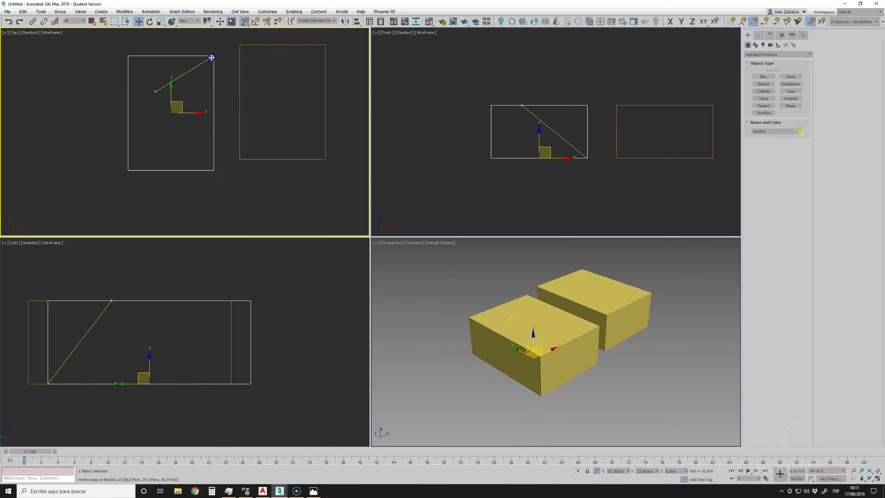
pyautogui.click(121, 64)
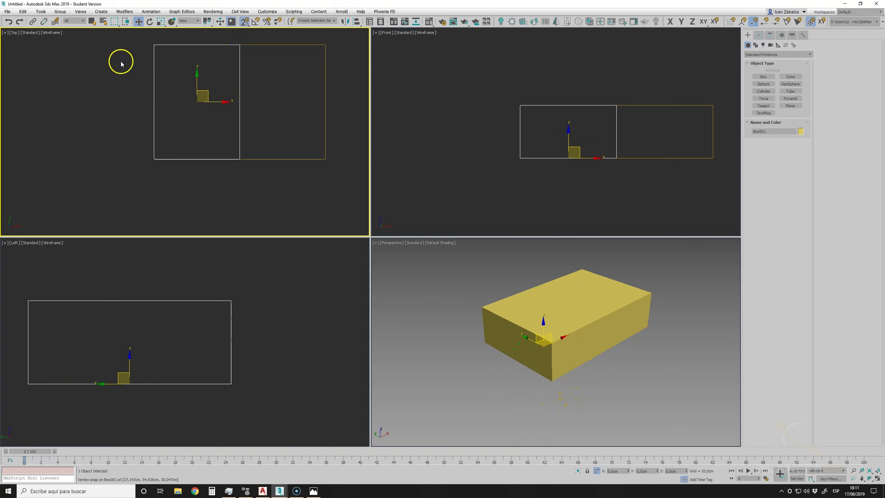
pyautogui.click(8, 21)
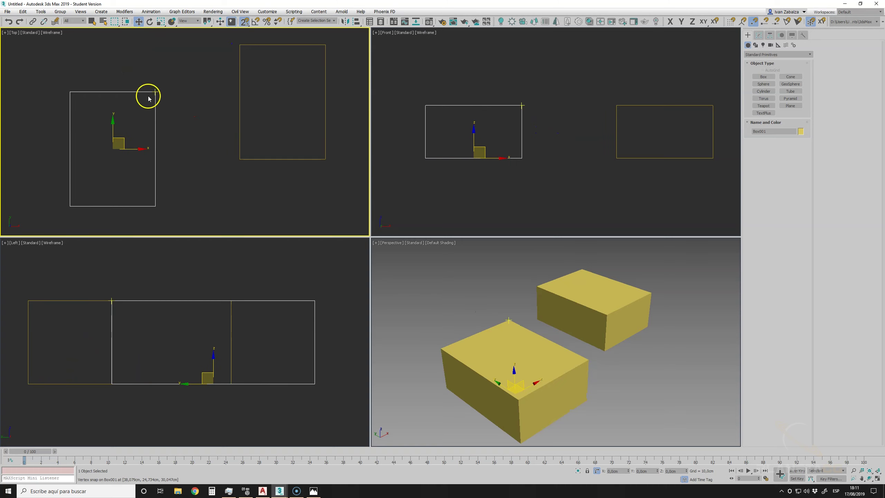
# With axis-constraint snapping on, slide Box001 along Y to line up with Box002.
pyautogui.click(716, 22)
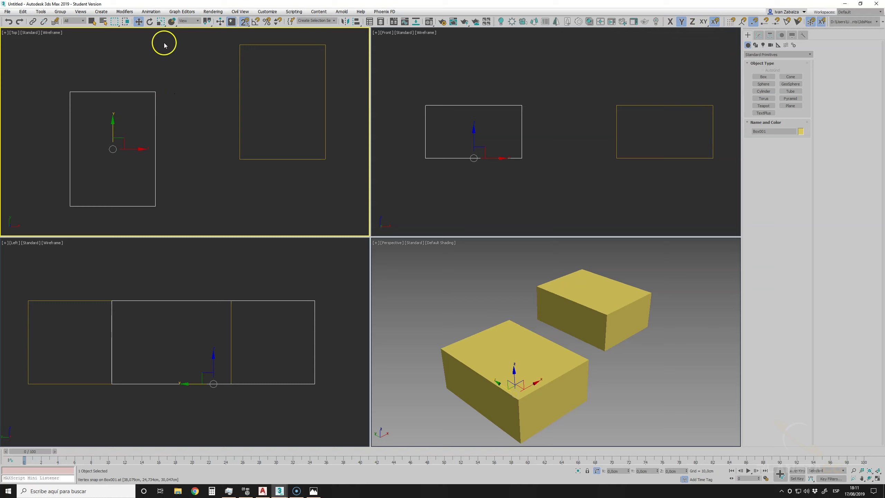
pyautogui.moveTo(154, 92); pyautogui.dragTo(237, 45)
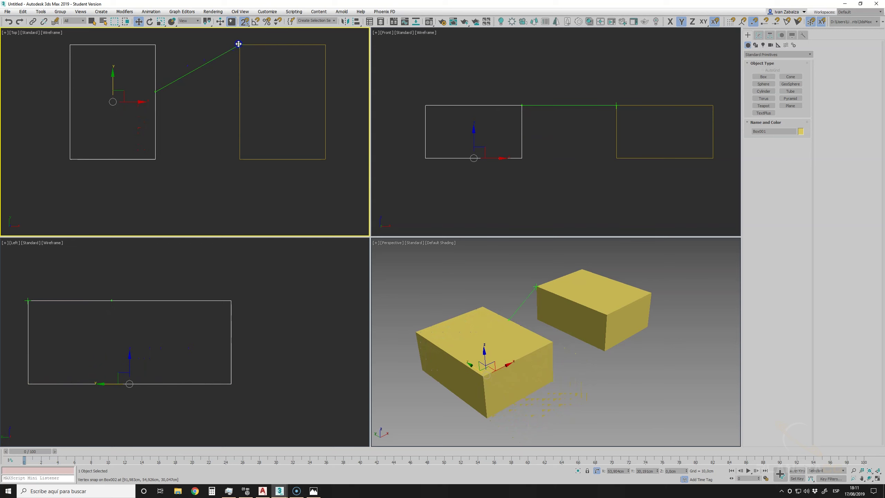
pyautogui.scroll(-3, 225, 97)
pyautogui.moveTo(225, 97); pyautogui.dragTo(209, 115, button='middle')
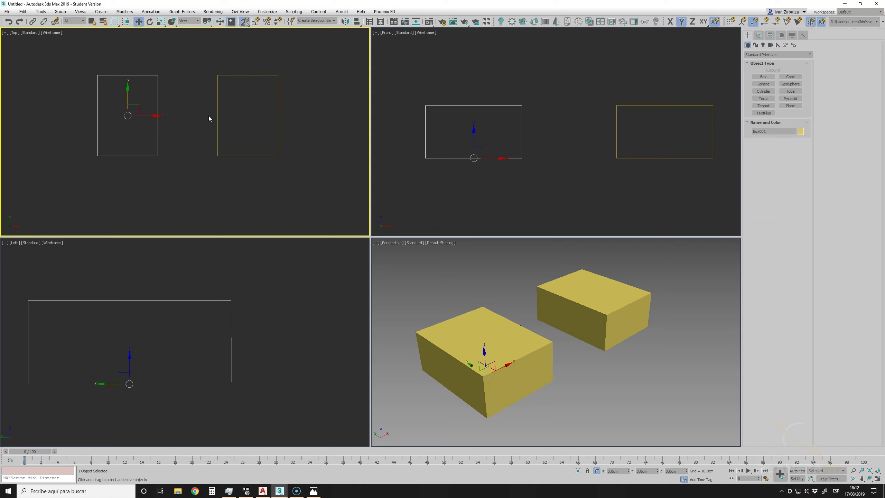
# Shift-drag Box002 to clone it as Box003, accepting the Clone Options.
pyautogui.click(277, 85)
pyautogui.keyDown('shift'); pyautogui.moveTo(257, 106); pyautogui.dragTo(348, 197); pyautogui.keyUp('shift')
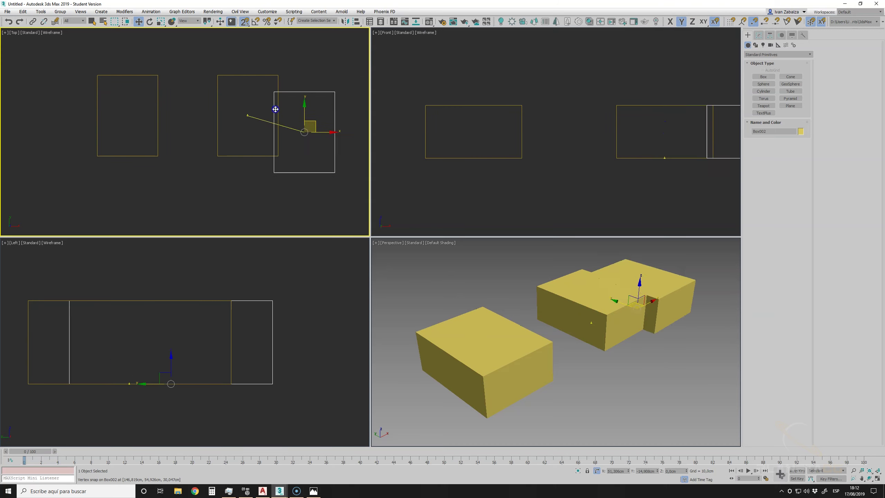
pyautogui.click(439, 271)
pyautogui.moveTo(330, 181); pyautogui.dragTo(297, 140, button='middle')
pyautogui.scroll(-2, 288, 88)
# Vertex-snap Box003 and Box002 into position, then lift Box003 on top of the others.
pyautogui.moveTo(288, 85); pyautogui.dragTo(192, 111)
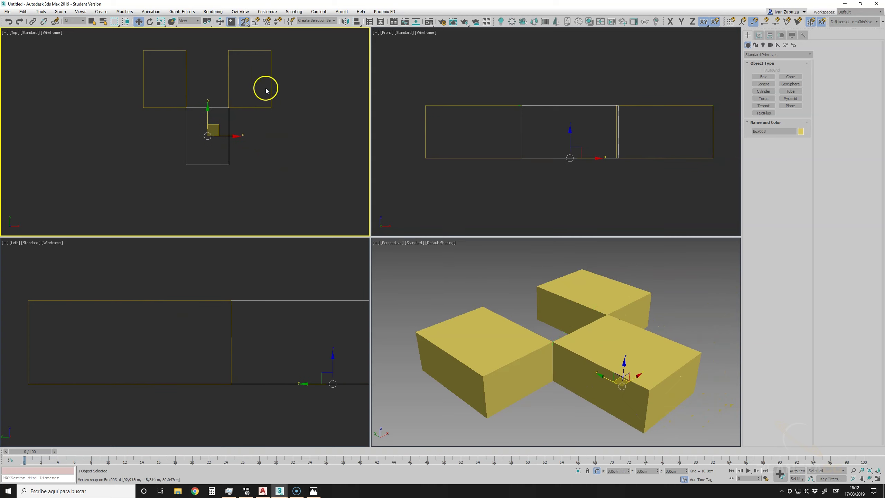
pyautogui.click(270, 86)
pyautogui.moveTo(259, 71)
pyautogui.mouseDown()
pyautogui.moveTo(266, 95)
pyautogui.moveTo(230, 107)
pyautogui.mouseUp()
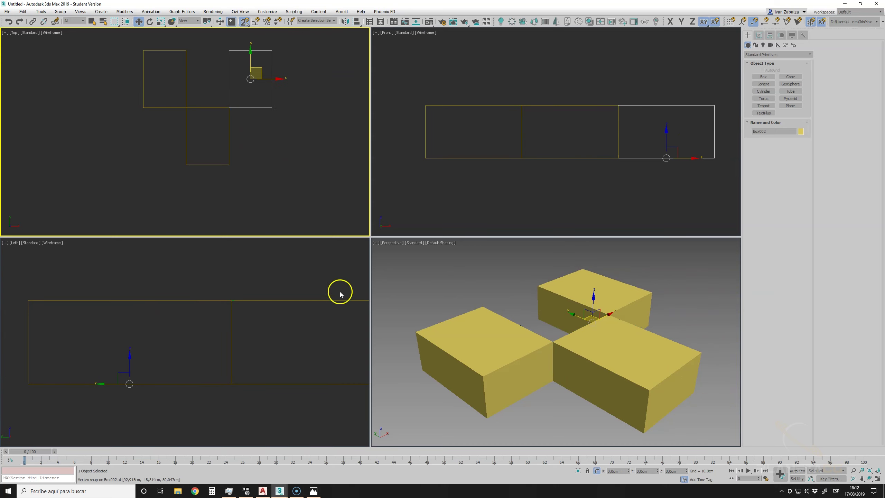
pyautogui.click(591, 336)
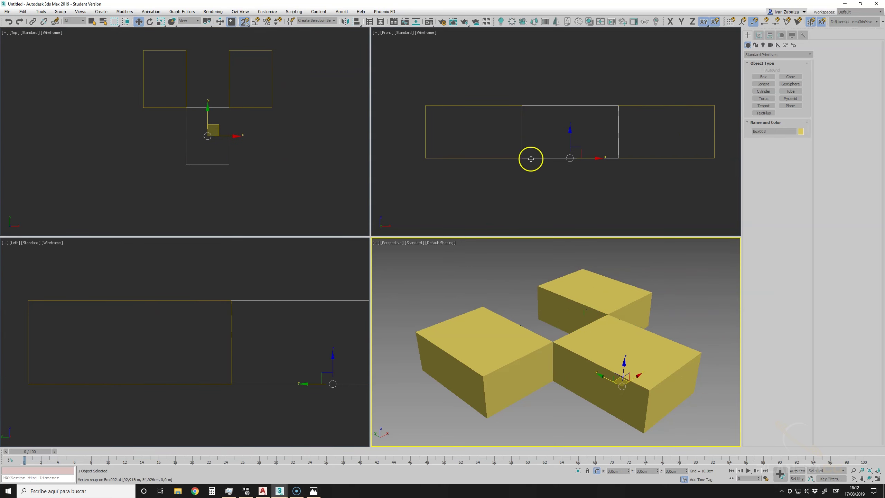
pyautogui.moveTo(530, 159); pyautogui.dragTo(526, 111)
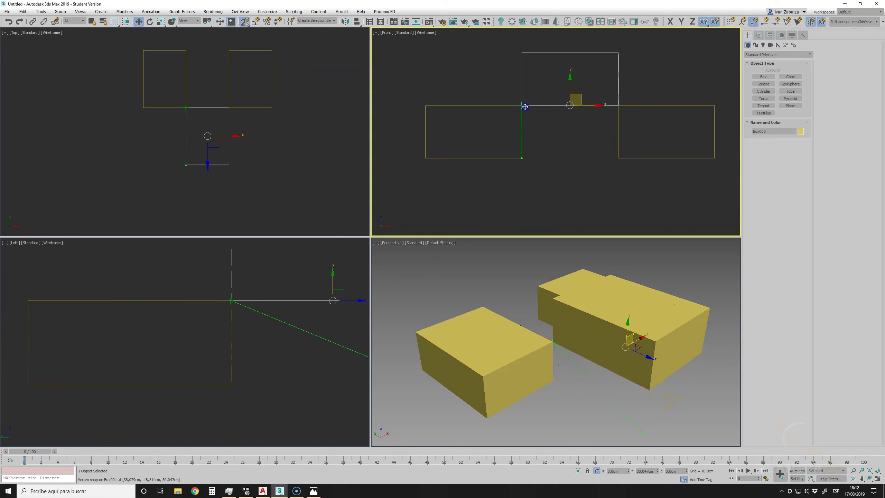
# Orbit the Perspective view and snap the raised Box003 along Y into line with the lower boxes.
pyautogui.click(869, 479)
pyautogui.moveTo(616, 339)
pyautogui.mouseDown()
pyautogui.moveTo(573, 344)
pyautogui.moveTo(488, 305)
pyautogui.mouseUp()
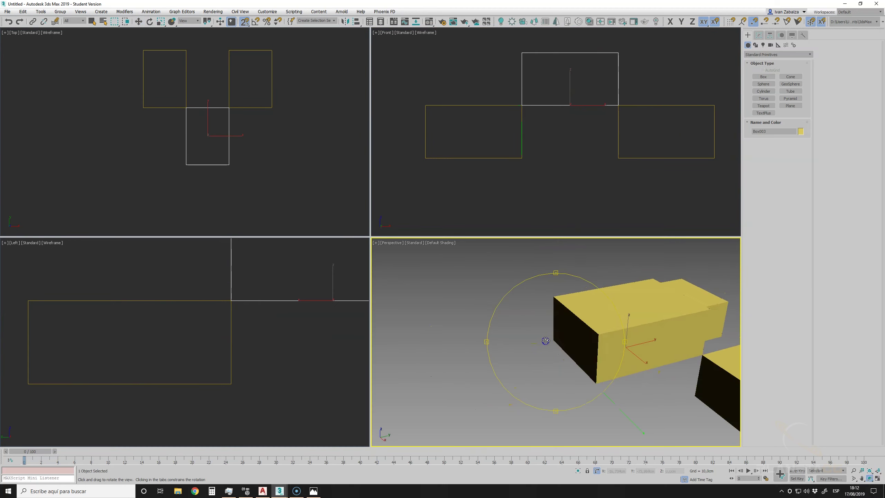
pyautogui.rightClick(197, 128)
pyautogui.moveTo(207, 110)
pyautogui.mouseDown()
pyautogui.moveTo(185, 41)
pyautogui.moveTo(586, 335)
pyautogui.mouseUp()
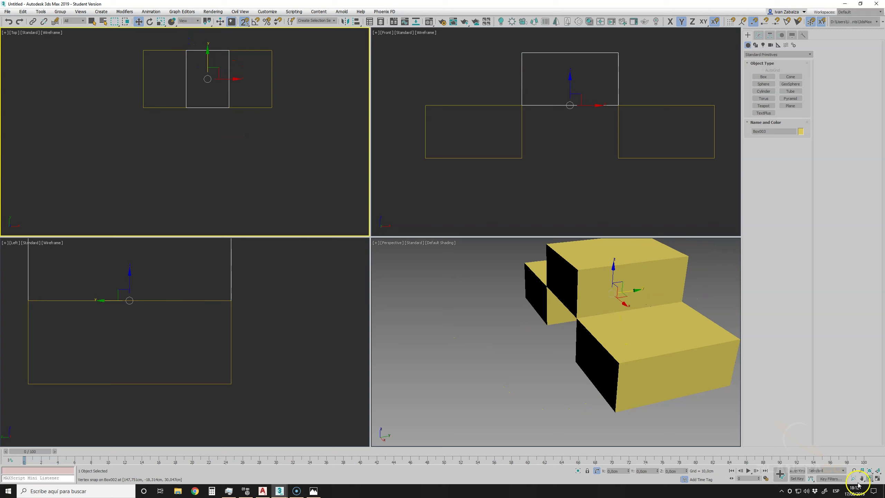
pyautogui.click(868, 480)
pyautogui.moveTo(618, 365)
pyautogui.mouseDown()
pyautogui.moveTo(630, 344)
pyautogui.moveTo(593, 353)
pyautogui.mouseUp()
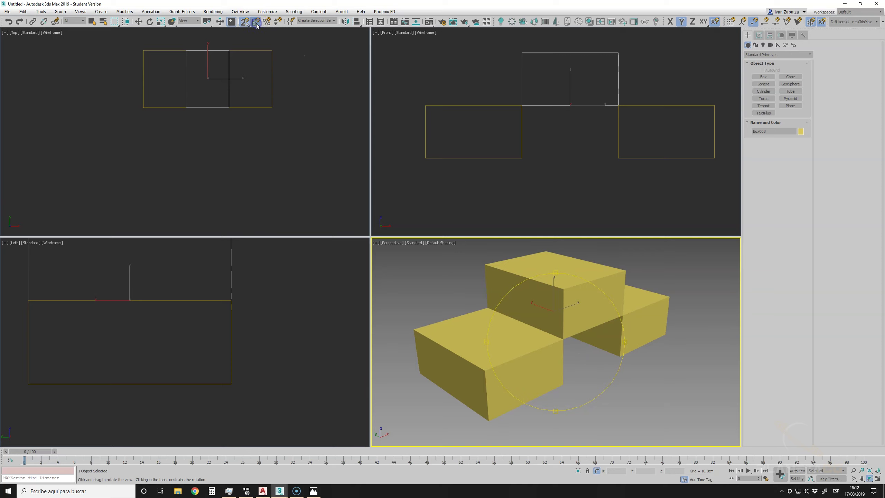
# Trial-rotate the raised box 16° on Z, undo it, and box-select all three boxes.
pyautogui.rightClick(213, 79)
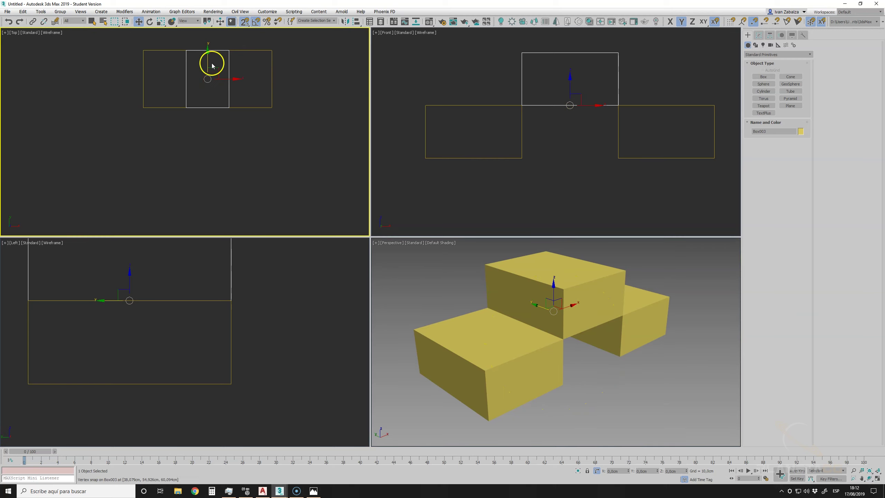
pyautogui.click(148, 24)
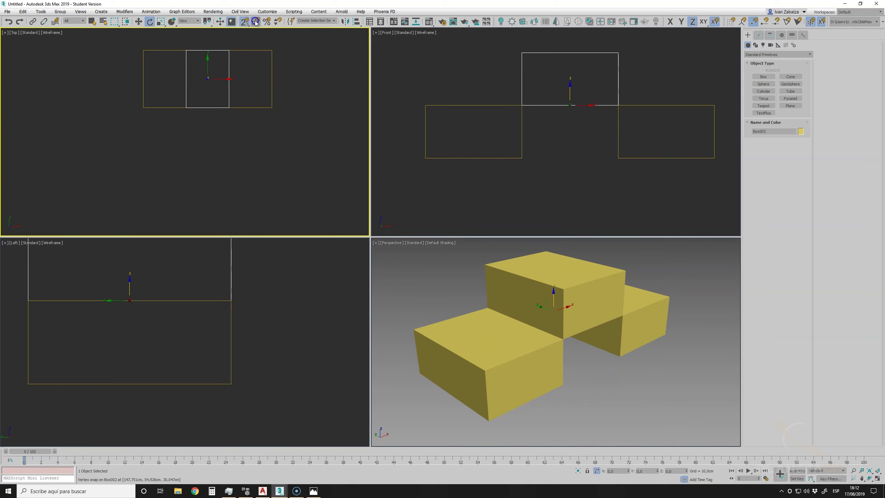
pyautogui.moveTo(207, 78); pyautogui.dragTo(211, 85)
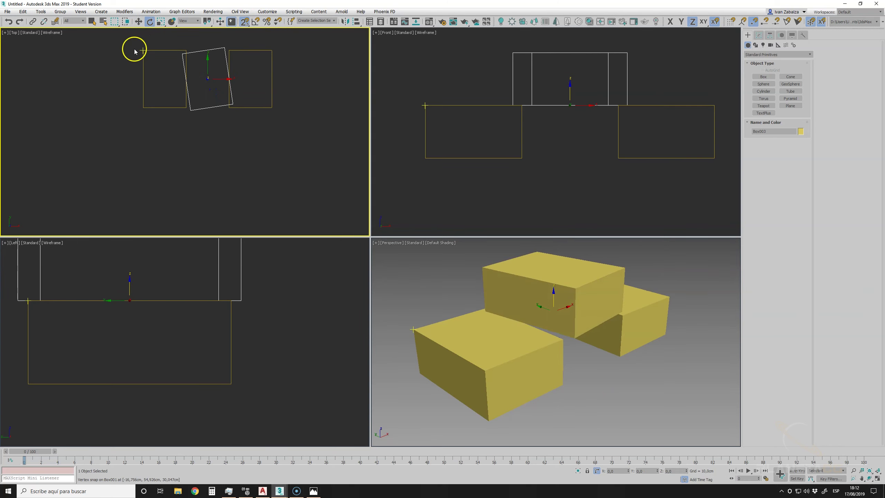
pyautogui.click(7, 22)
pyautogui.moveTo(101, 40); pyautogui.dragTo(278, 117)
# Undo a trial 5° rotation, enable Angle Snap and set Use Selection Center as pivot.
pyautogui.moveTo(252, 79); pyautogui.dragTo(252, 82)
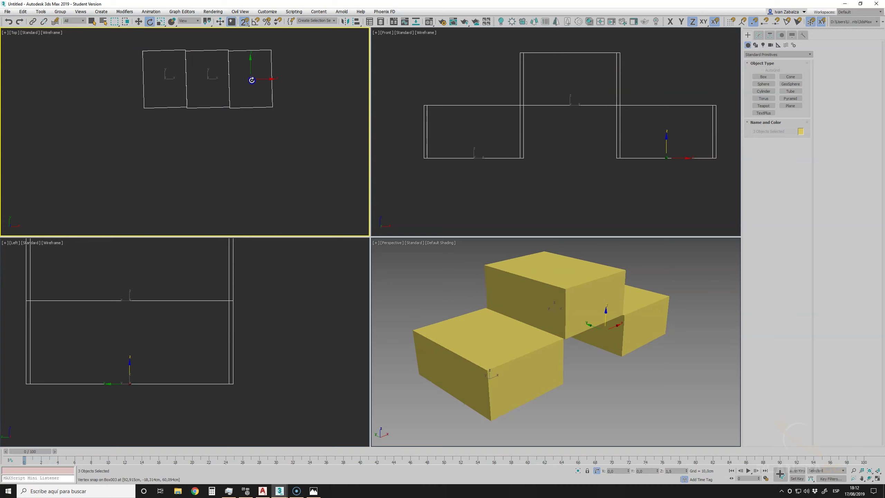
pyautogui.click(7, 22)
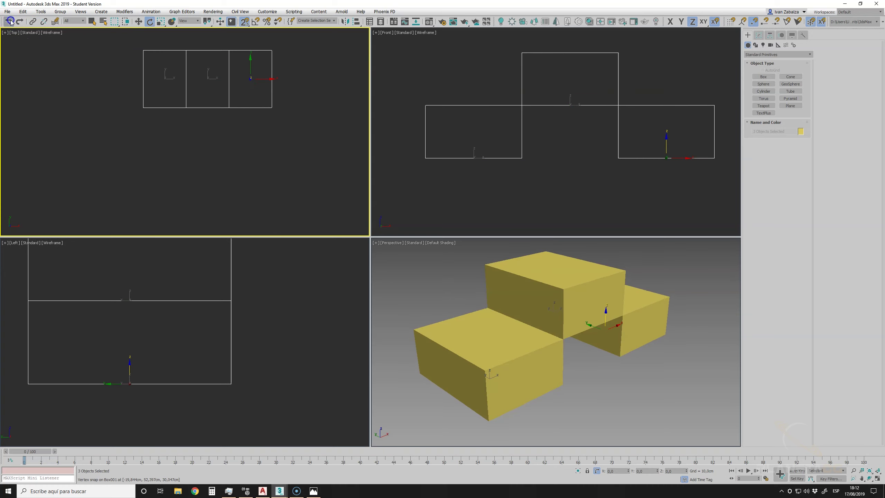
pyautogui.click(255, 21)
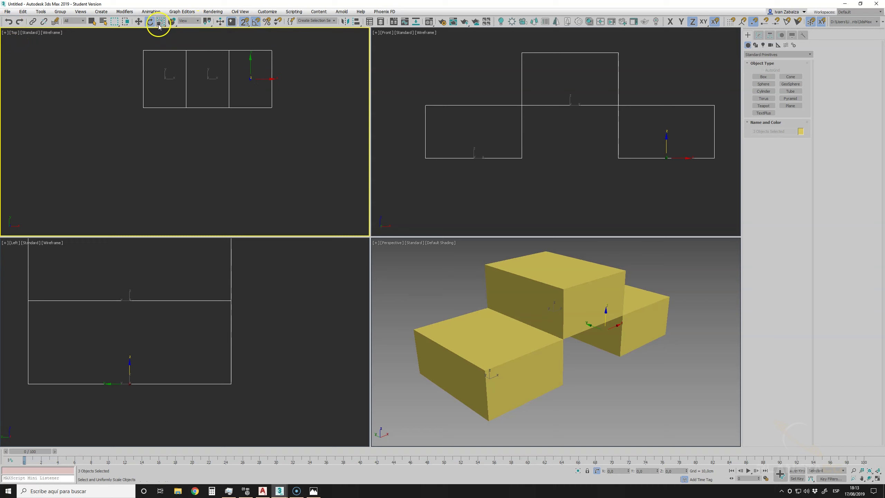
pyautogui.click(207, 21)
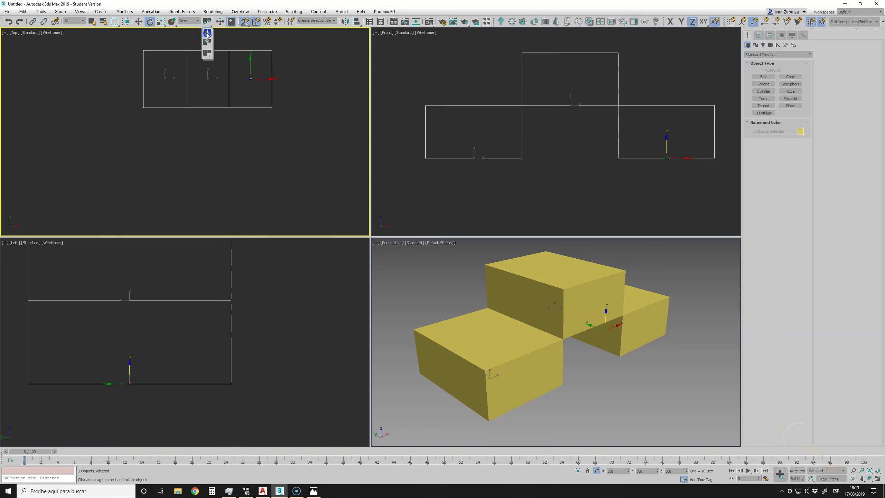
pyautogui.click(207, 34)
pyautogui.moveTo(206, 22); pyautogui.dragTo(208, 42)
pyautogui.click(208, 42)
# Rotate the three boxes about 20° on Z and back, then pan the Top view.
pyautogui.moveTo(208, 79); pyautogui.dragTo(206, 86)
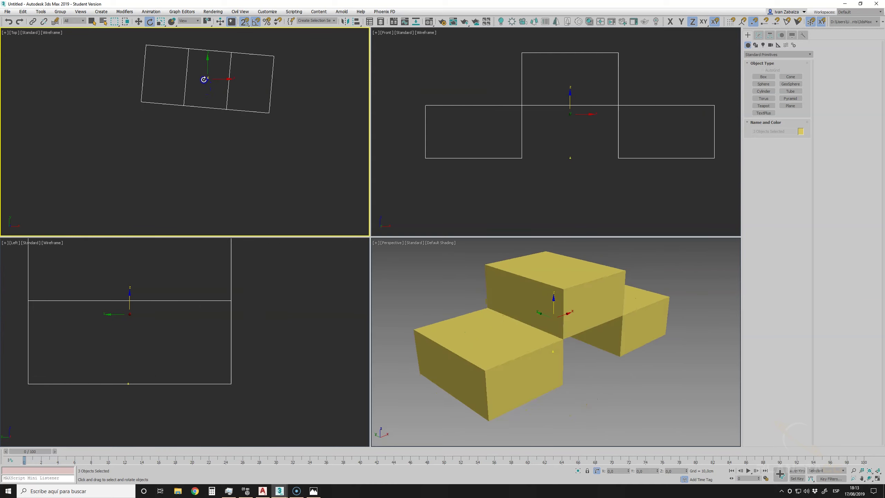
pyautogui.moveTo(206, 86)
pyautogui.mouseDown()
pyautogui.moveTo(199, 76)
pyautogui.moveTo(201, 93)
pyautogui.moveTo(196, 78)
pyautogui.mouseUp()
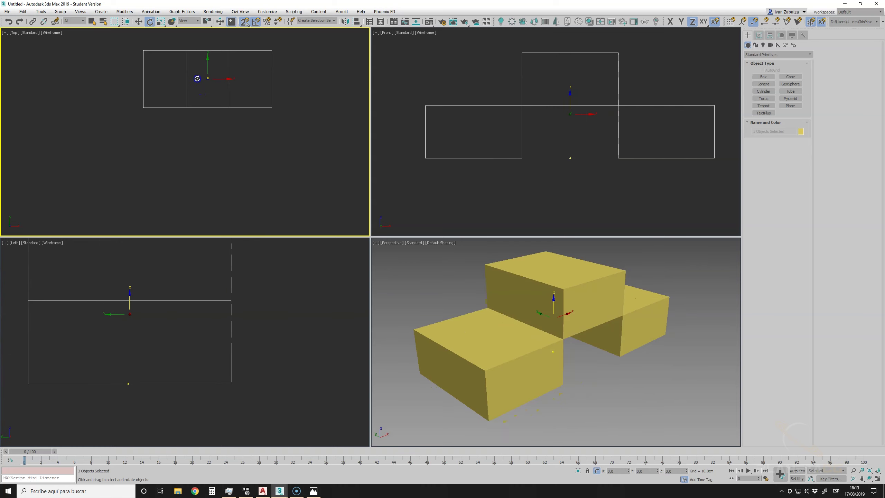
pyautogui.moveTo(197, 81); pyautogui.dragTo(211, 97, button='middle')
pyautogui.click(874, 476)
# Fit all views, select the left box Box001 and zoom the Top view around it.
pyautogui.moveTo(239, 188); pyautogui.dragTo(227, 178)
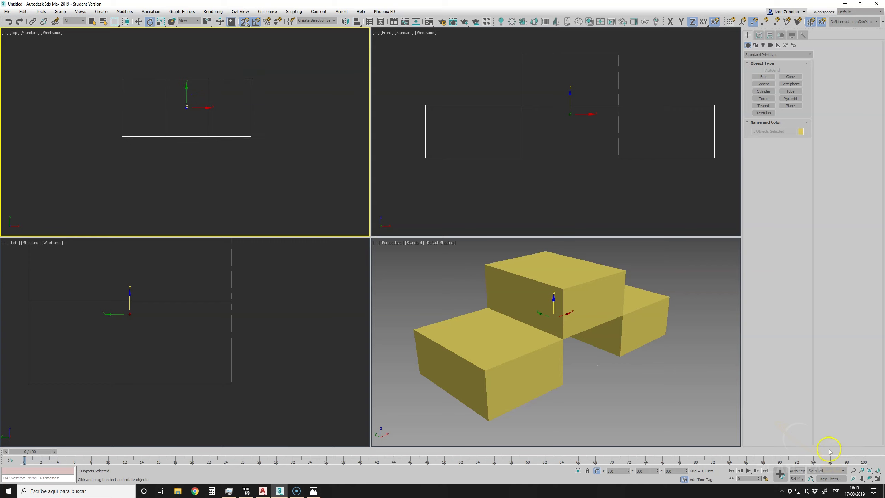
pyautogui.click(876, 472)
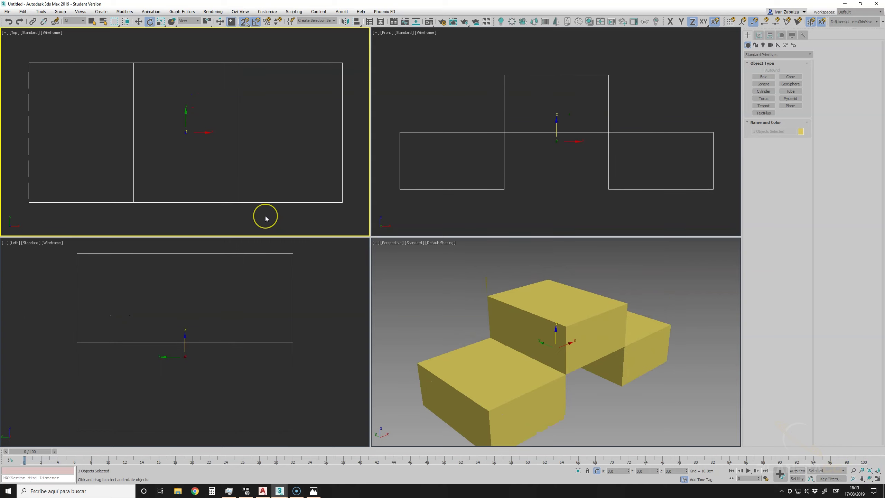
pyautogui.click(459, 114)
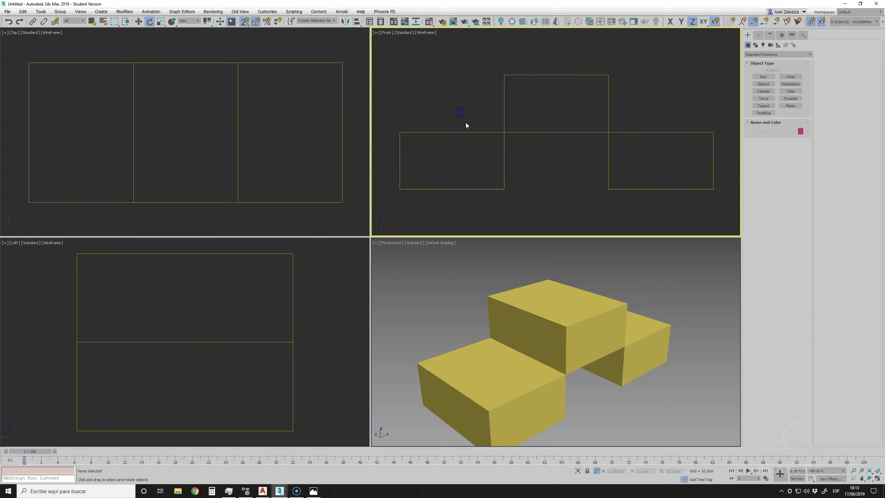
pyautogui.click(463, 130)
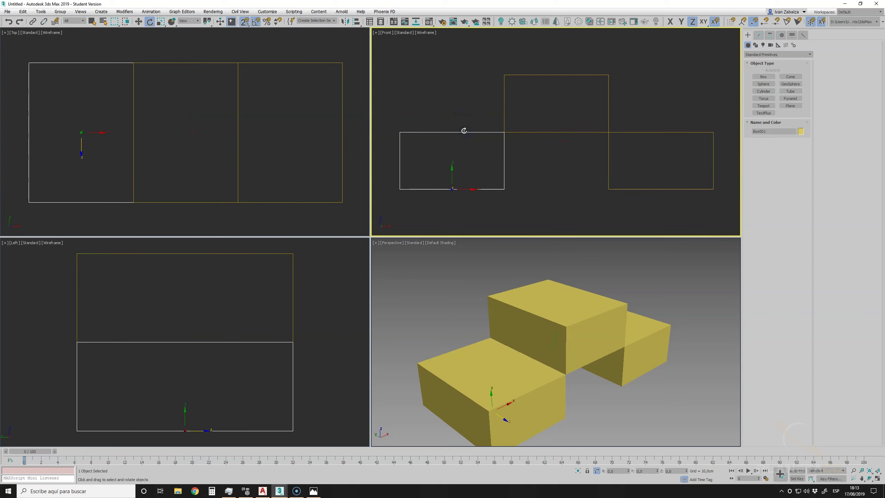
pyautogui.click(854, 471)
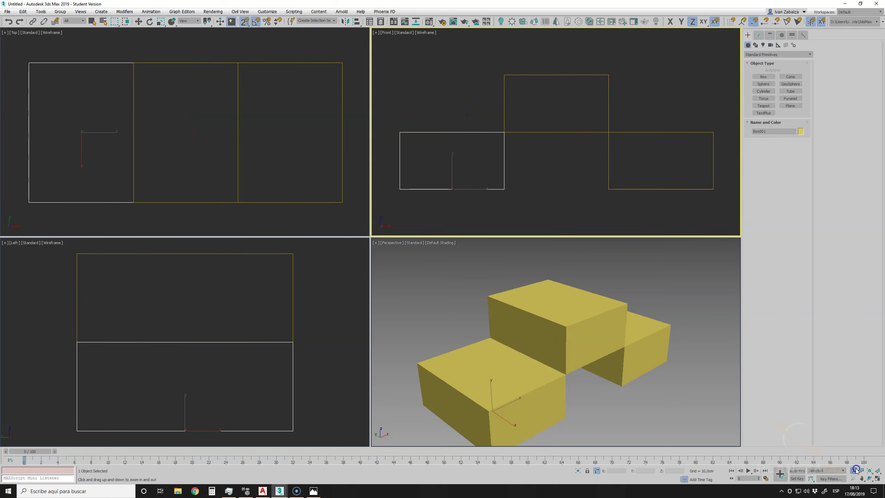
pyautogui.moveTo(121, 184); pyautogui.dragTo(201, 170)
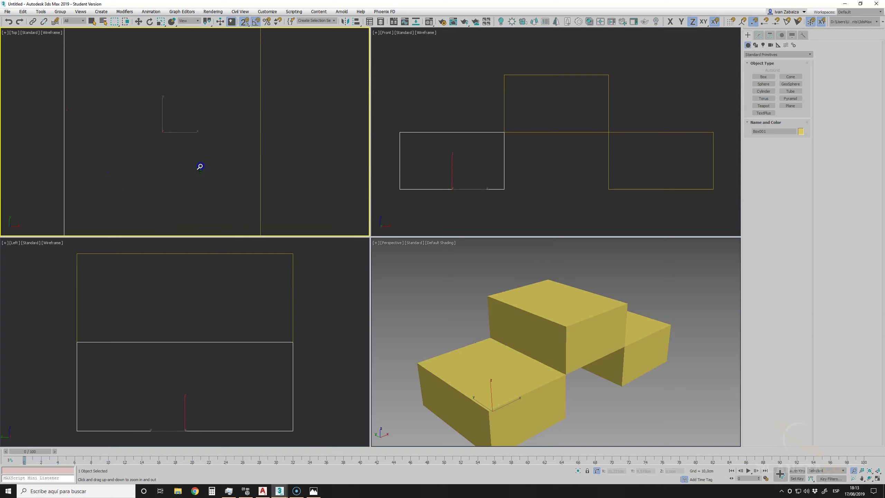
# Test-rotate the left box and undo, then zoom the Perspective view in close on the boxes.
pyautogui.rightClick(454, 300)
pyautogui.press('e')
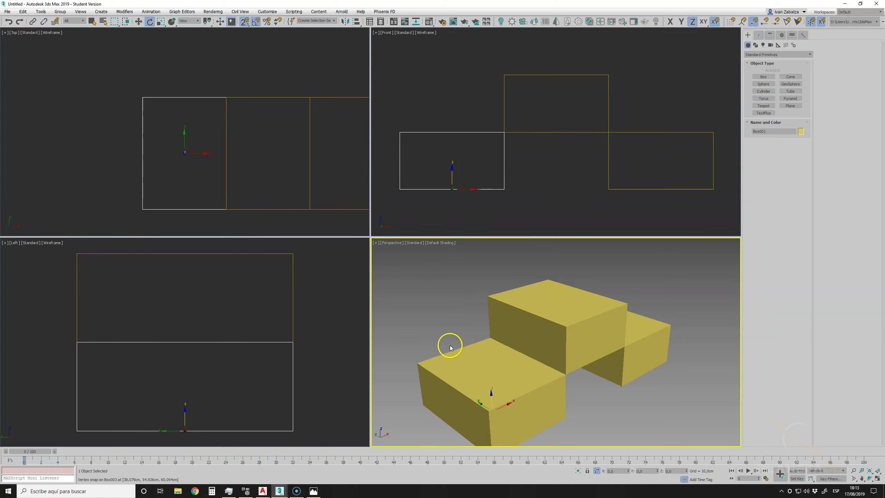
pyautogui.moveTo(450, 345); pyautogui.dragTo(487, 379)
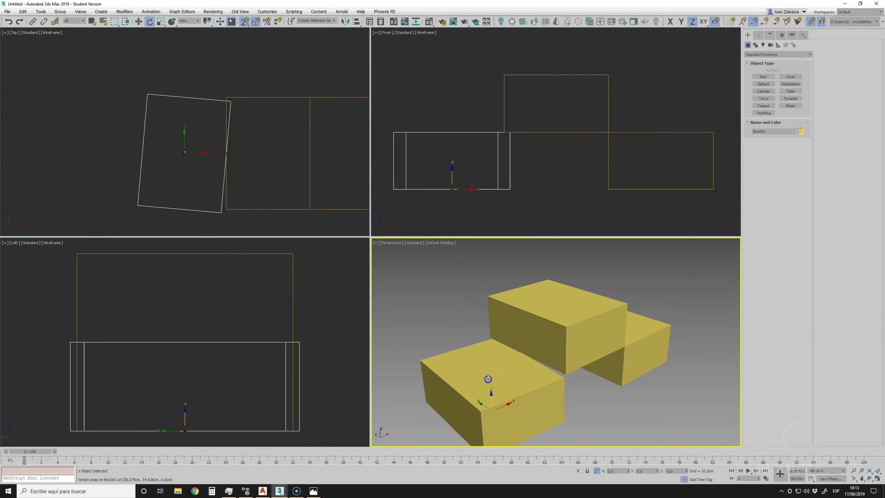
pyautogui.click(9, 21)
pyautogui.click(853, 471)
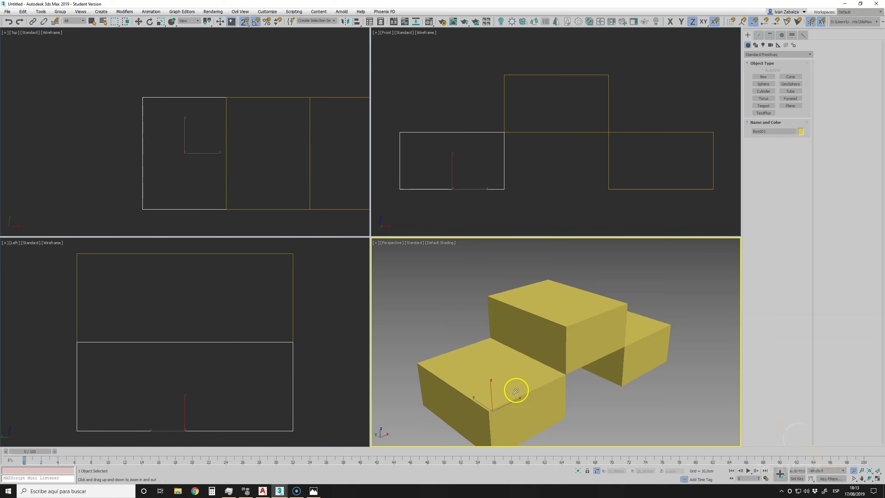
pyautogui.moveTo(516, 391); pyautogui.dragTo(521, 391)
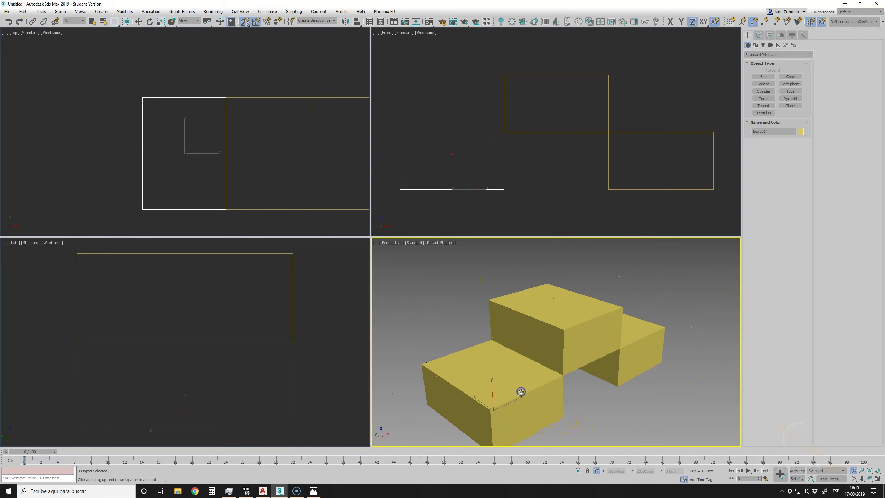
pyautogui.moveTo(521, 392); pyautogui.dragTo(792, 433)
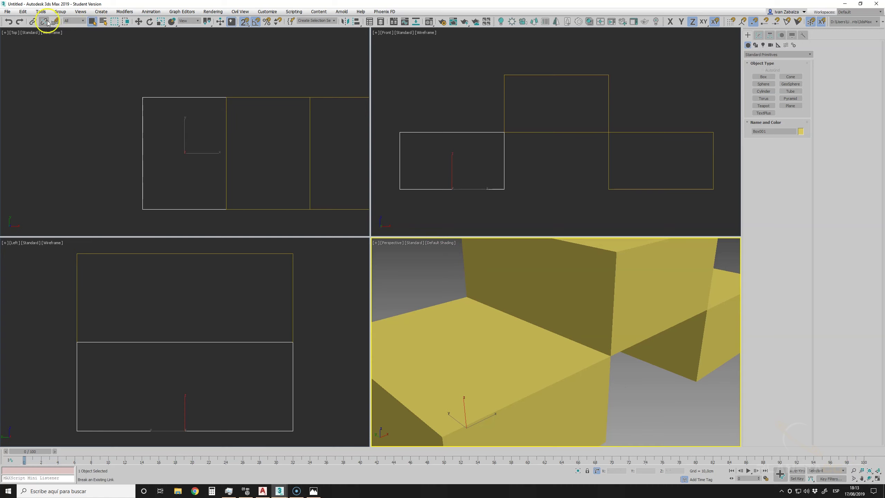
# Wheel-zoom and pan the Perspective view, then zoom all viewports out together with Zoom All.
pyautogui.click(98, 24)
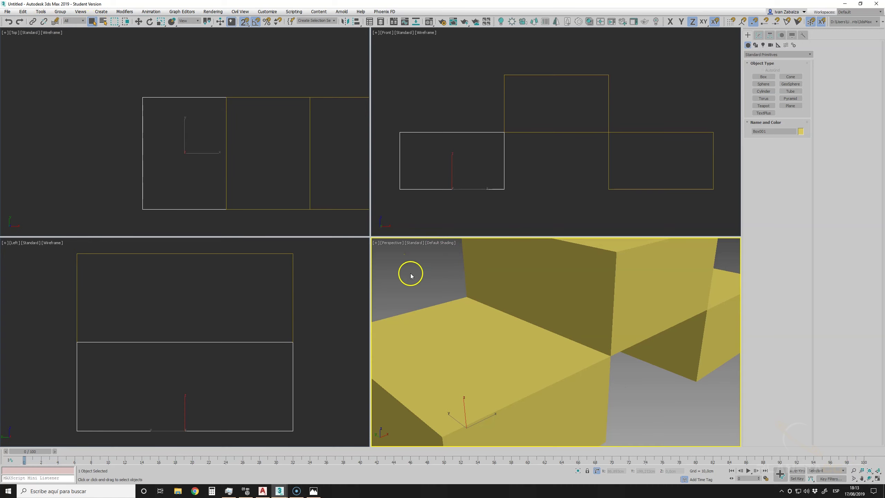
pyautogui.scroll(3, 411, 270)
pyautogui.scroll(-5, 414, 276)
pyautogui.scroll(4, 439, 290)
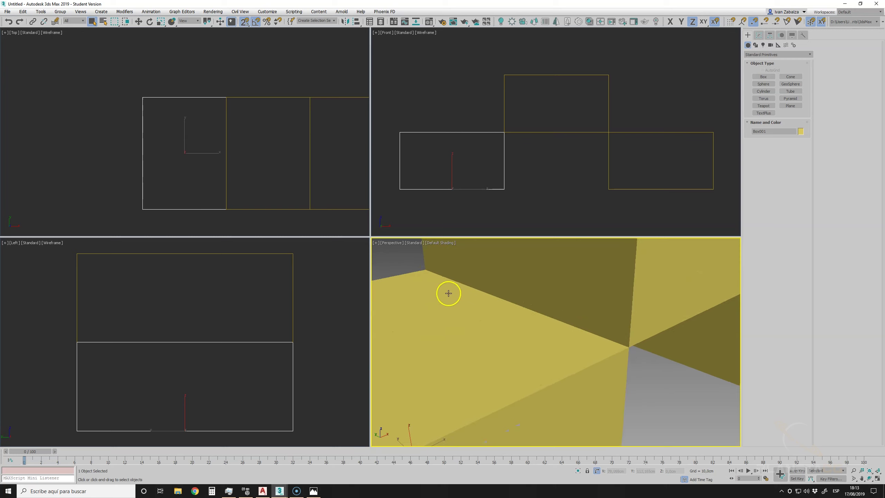
pyautogui.scroll(-4, 507, 300)
pyautogui.moveTo(511, 300); pyautogui.dragTo(500, 311, button='middle')
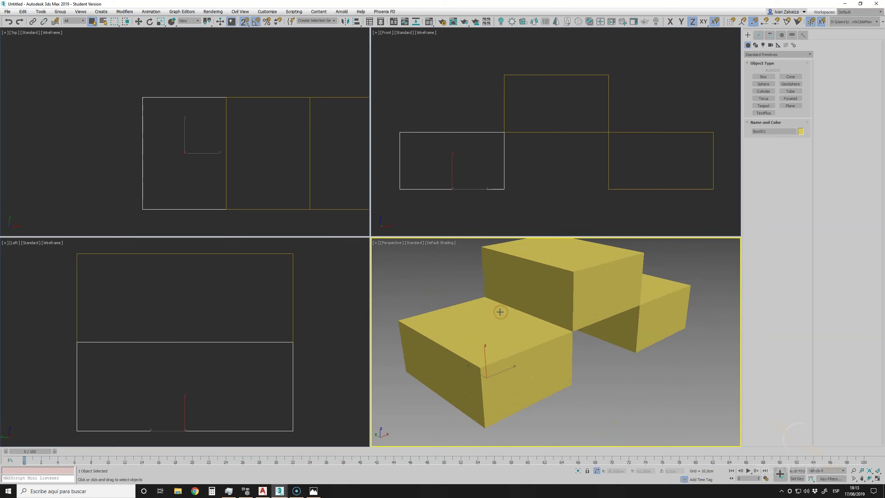
pyautogui.click(861, 471)
pyautogui.moveTo(519, 336); pyautogui.dragTo(534, 359)
pyautogui.rightClick(534, 359)
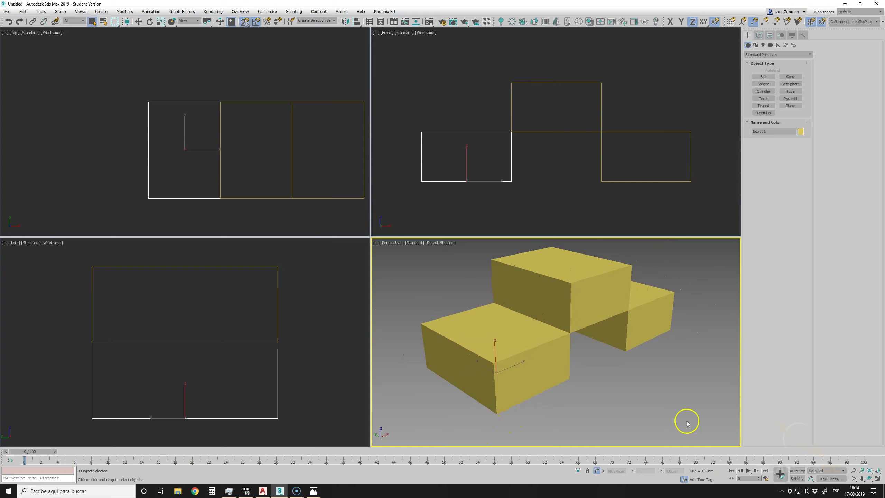
# Frame Box001, the raised Box003, then Box002 in turn with Zoom Extents Selected.
pyautogui.click(869, 470)
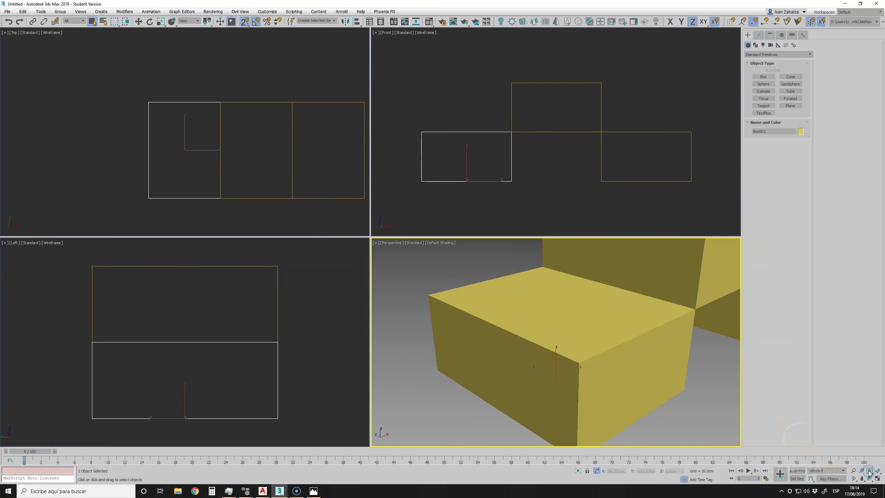
pyautogui.click(673, 285)
pyautogui.click(869, 471)
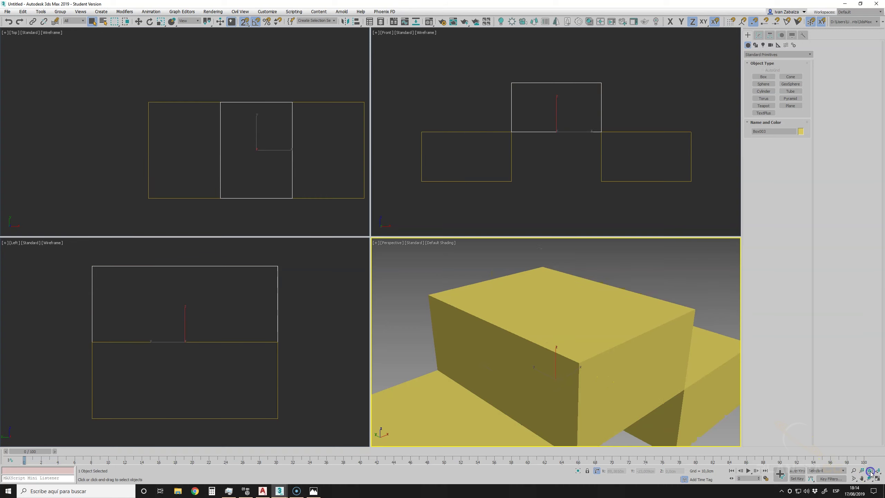
pyautogui.click(869, 473)
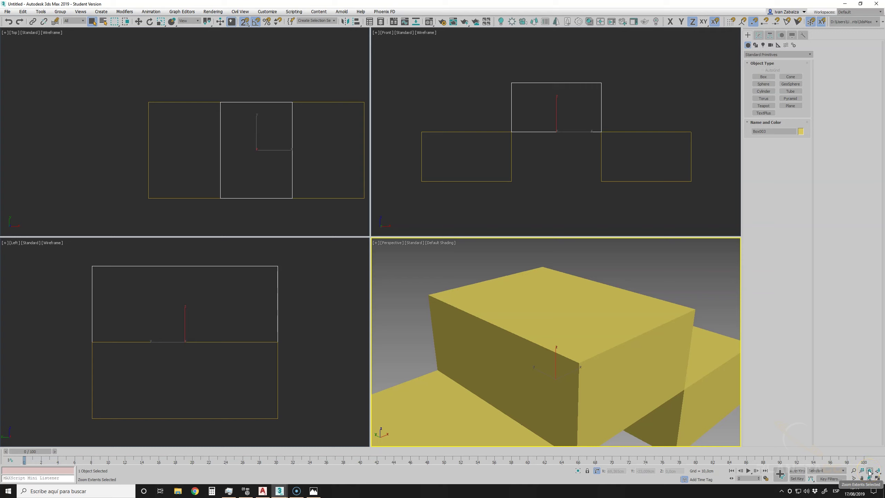
pyautogui.click(692, 357)
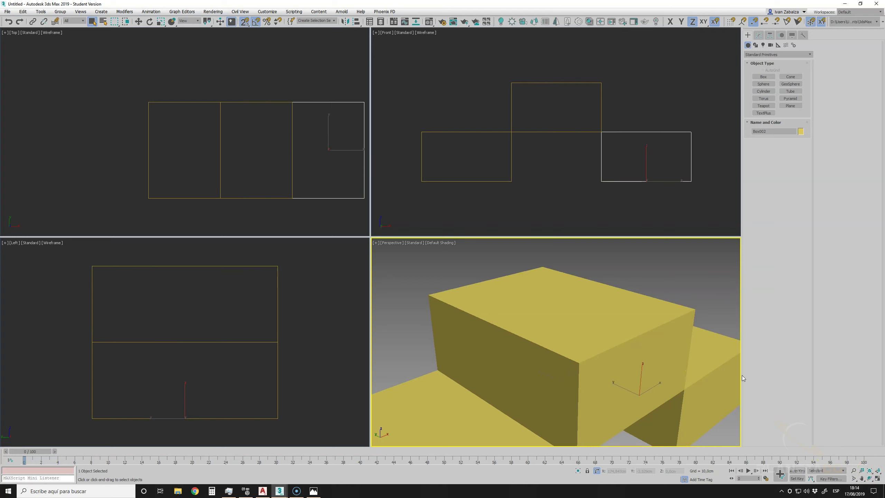
pyautogui.click(870, 471)
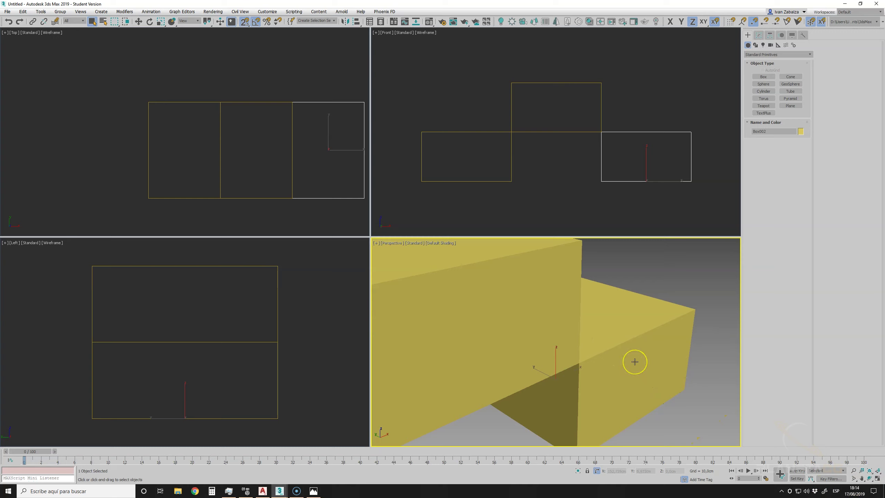
pyautogui.click(876, 471)
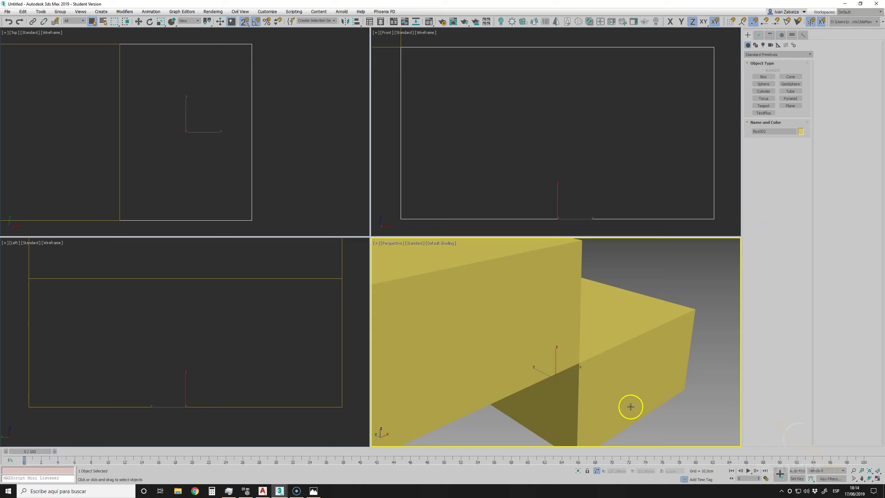
# Pan the Perspective view toward the raised middle box, select it and wheel-zoom in.
pyautogui.click(861, 479)
pyautogui.moveTo(503, 359)
pyautogui.mouseDown()
pyautogui.moveTo(612, 356)
pyautogui.moveTo(529, 356)
pyautogui.mouseUp()
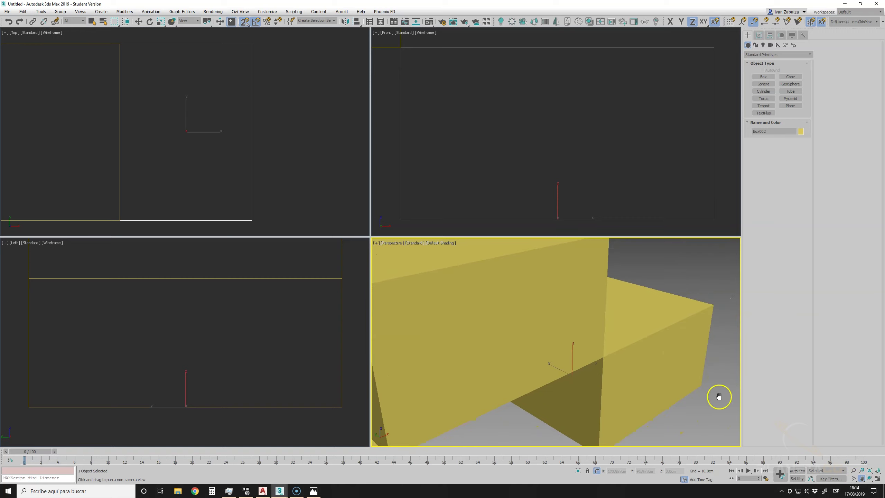
pyautogui.click(92, 21)
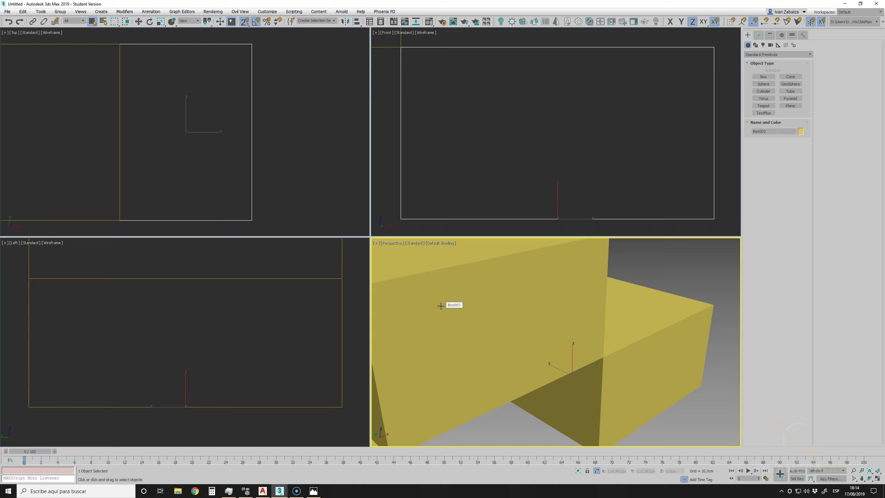
pyautogui.moveTo(441, 306)
pyautogui.mouseDown(button='middle')
pyautogui.moveTo(618, 352)
pyautogui.moveTo(438, 324)
pyautogui.moveTo(619, 339)
pyautogui.moveTo(450, 292)
pyautogui.moveTo(561, 316)
pyautogui.moveTo(500, 318)
pyautogui.mouseUp(button='middle')
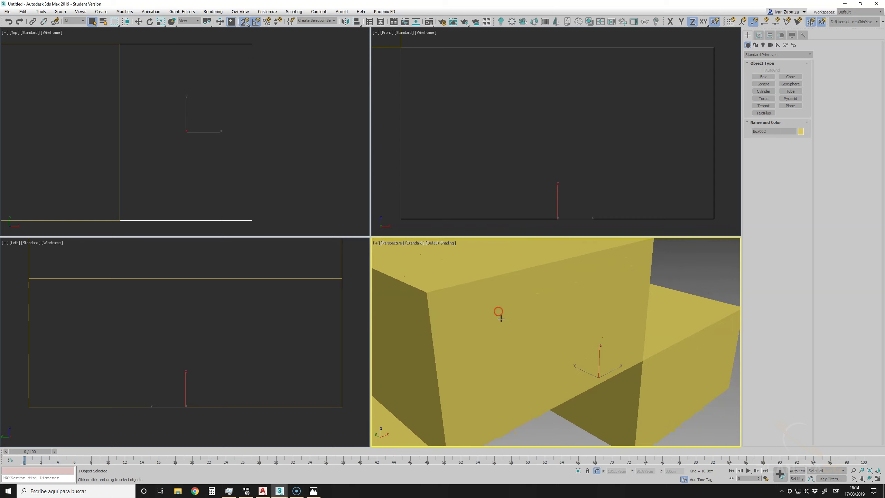
pyautogui.scroll(-3, 585, 337)
pyautogui.scroll(1, 586, 338)
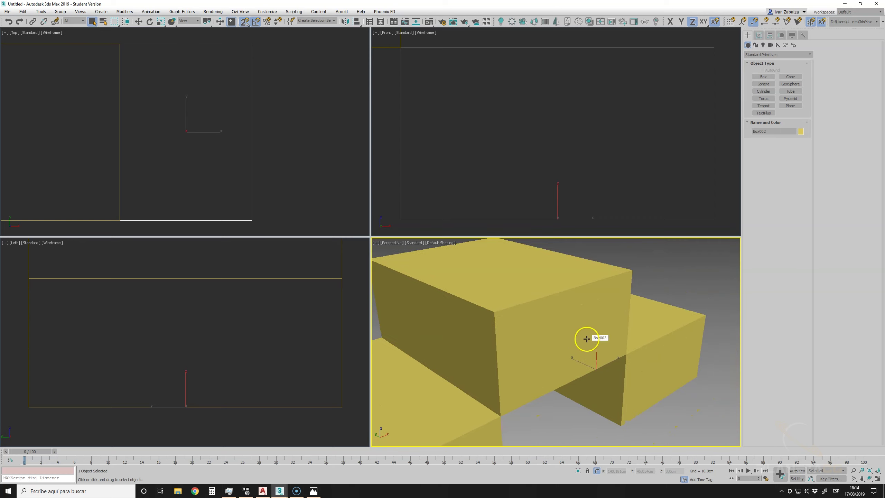
pyautogui.click(544, 333)
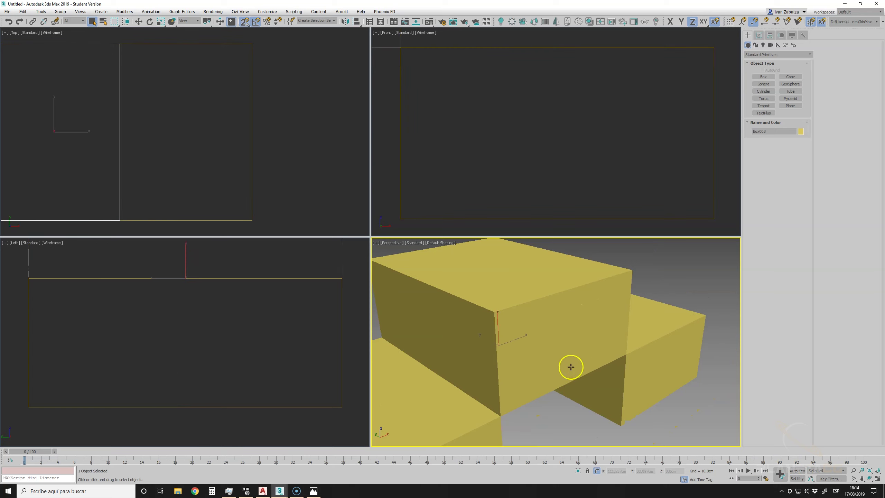
pyautogui.scroll(-1, 515, 353)
# Orbit the Perspective view around the stepped boxes, selecting the left box along the way.
pyautogui.click(869, 478)
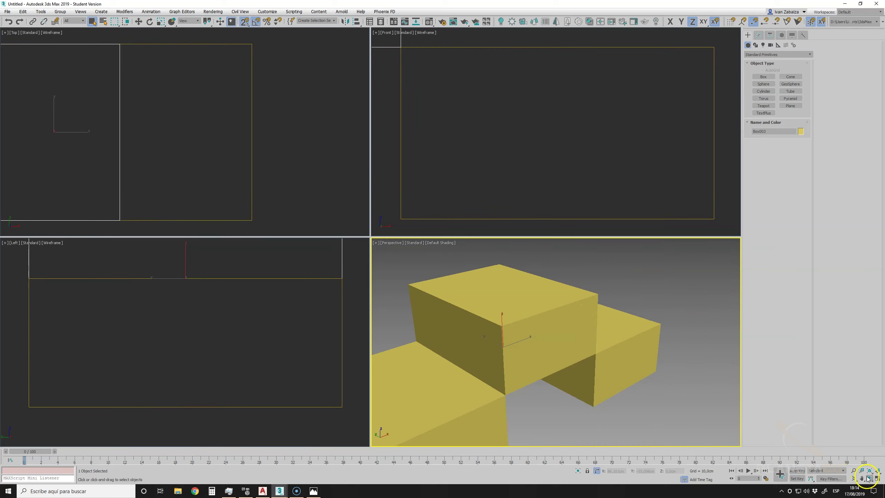
pyautogui.moveTo(557, 358)
pyautogui.mouseDown()
pyautogui.moveTo(538, 352)
pyautogui.moveTo(589, 352)
pyautogui.moveTo(523, 356)
pyautogui.moveTo(567, 356)
pyautogui.moveTo(551, 356)
pyautogui.mouseUp()
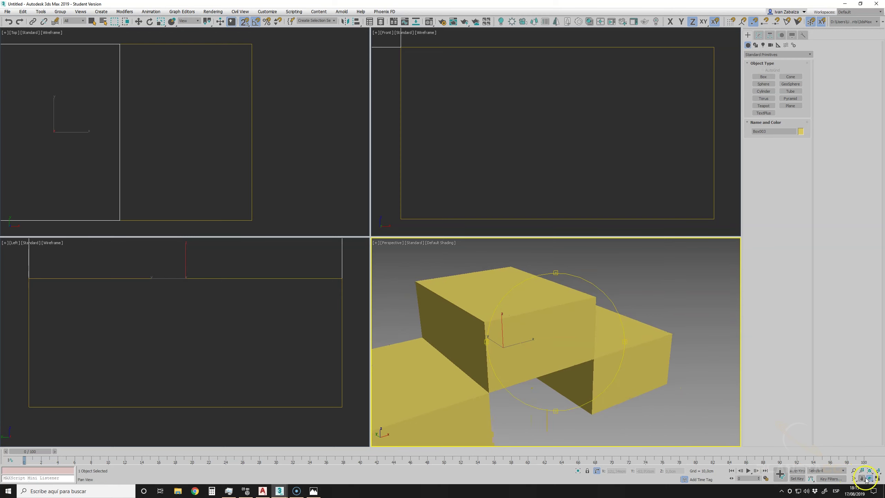
pyautogui.moveTo(591, 383)
pyautogui.mouseDown()
pyautogui.moveTo(543, 367)
pyautogui.moveTo(478, 370)
pyautogui.moveTo(509, 350)
pyautogui.moveTo(580, 345)
pyautogui.moveTo(529, 344)
pyautogui.moveTo(616, 342)
pyautogui.moveTo(507, 344)
pyautogui.moveTo(734, 345)
pyautogui.moveTo(484, 346)
pyautogui.moveTo(499, 296)
pyautogui.moveTo(582, 226)
pyautogui.mouseUp()
pyautogui.rightClick(605, 281)
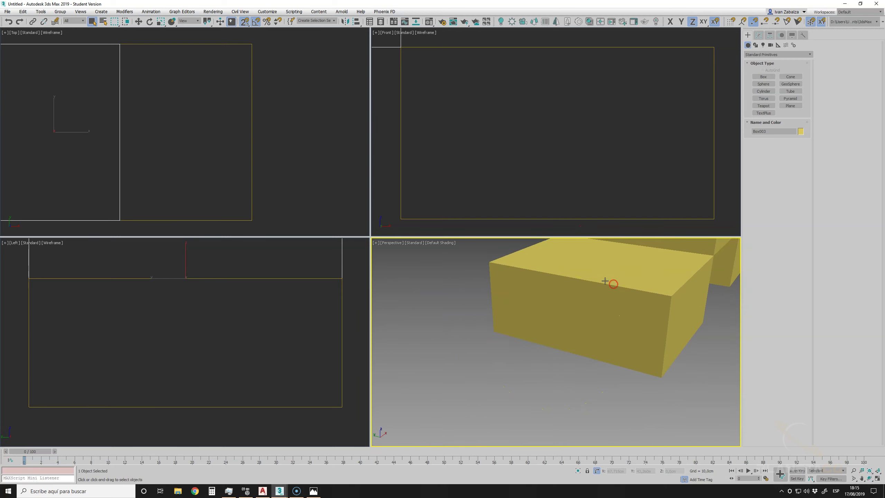
pyautogui.click(605, 280)
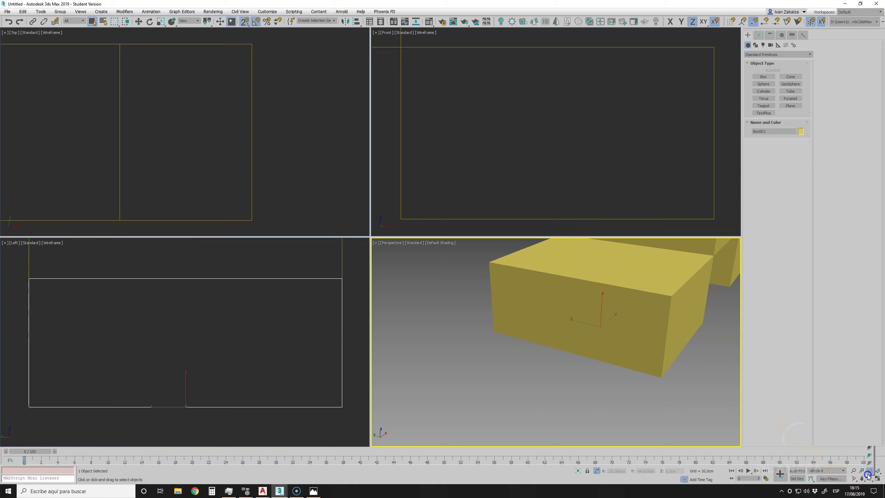
pyautogui.click(870, 463)
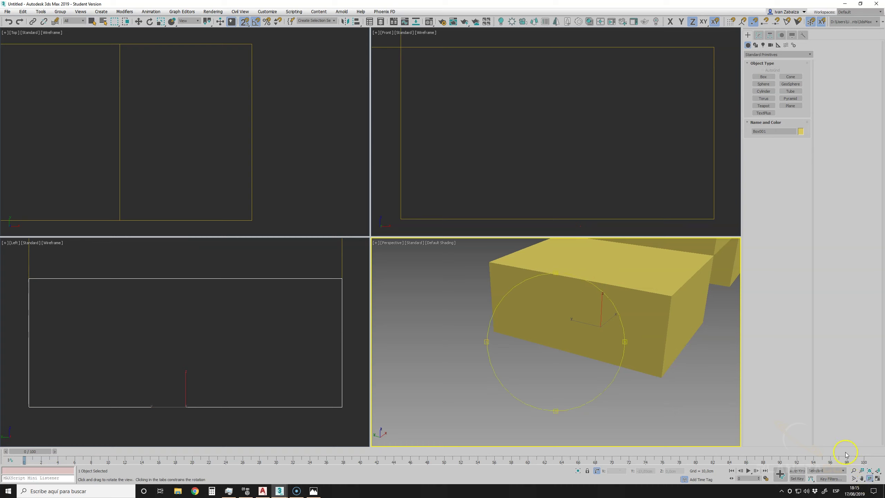
pyautogui.moveTo(592, 328)
pyautogui.mouseDown()
pyautogui.moveTo(326, 338)
pyautogui.moveTo(333, 330)
pyautogui.mouseUp()
pyautogui.moveTo(489, 345)
pyautogui.mouseDown()
pyautogui.moveTo(489, 358)
pyautogui.moveTo(456, 373)
pyautogui.moveTo(567, 354)
pyautogui.mouseUp()
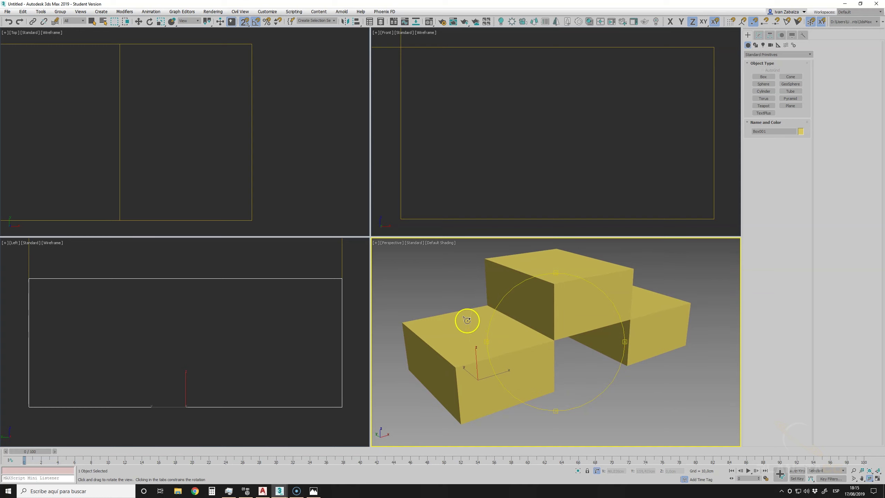
# Toggle the Perspective and Top viewports maximized and back to the four-view layout.
pyautogui.click(877, 478)
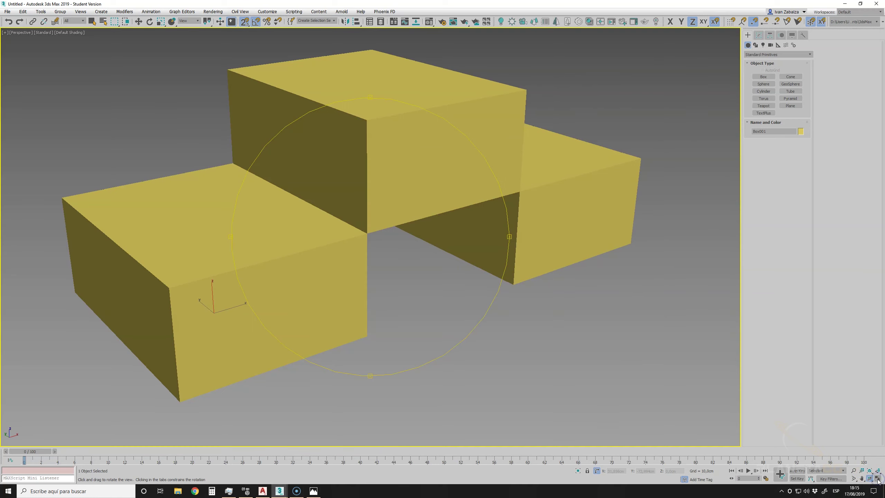
pyautogui.click(877, 480)
pyautogui.rightClick(245, 154)
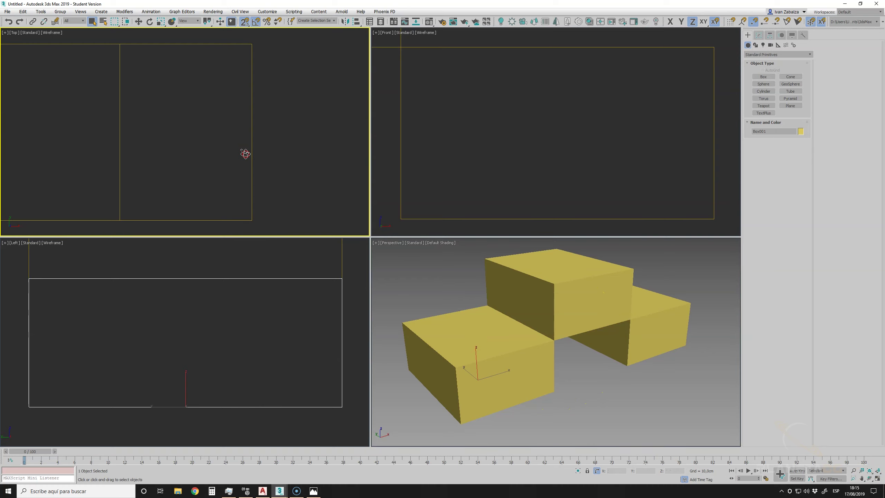
pyautogui.click(876, 479)
pyautogui.click(875, 479)
pyautogui.click(877, 479)
pyautogui.click(877, 480)
# Orbit the Perspective view slightly, exit with Escape and select the upper box Box003.
pyautogui.click(867, 479)
pyautogui.moveTo(573, 340); pyautogui.dragTo(567, 340)
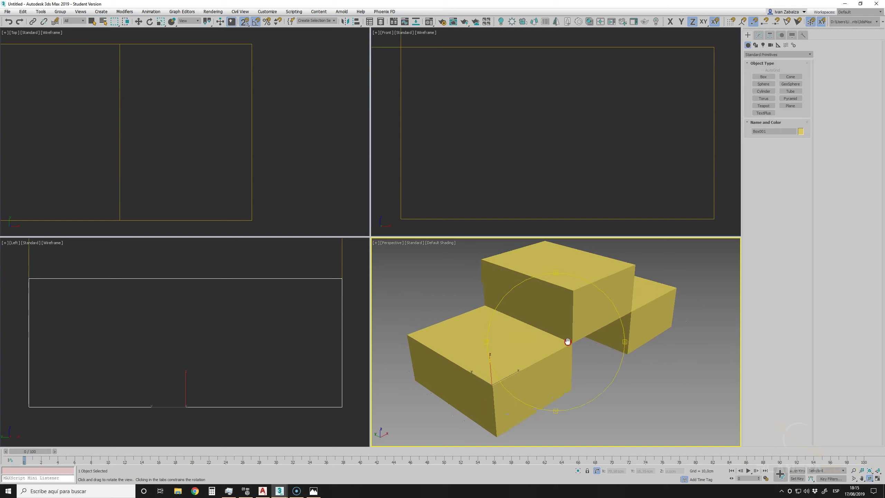
pyautogui.scroll(-3, 561, 337)
pyautogui.scroll(3, 562, 336)
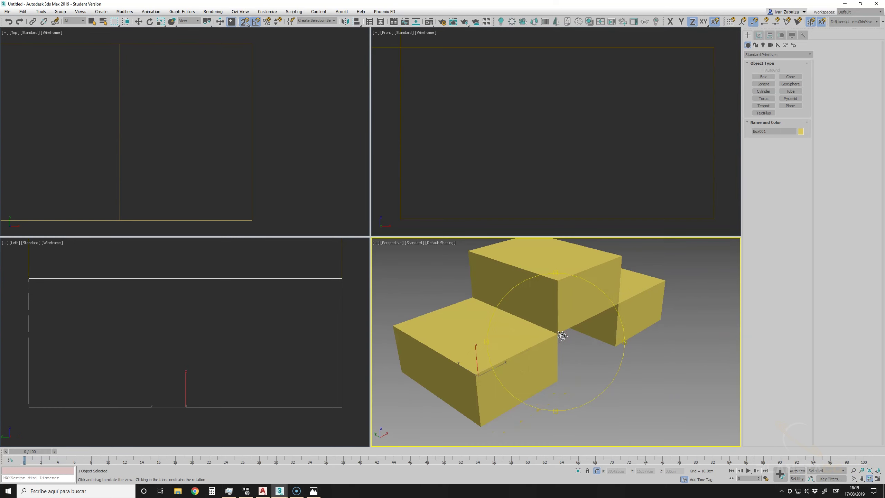
pyautogui.moveTo(563, 336); pyautogui.dragTo(569, 353)
pyautogui.press('Escape')
pyautogui.click(539, 310)
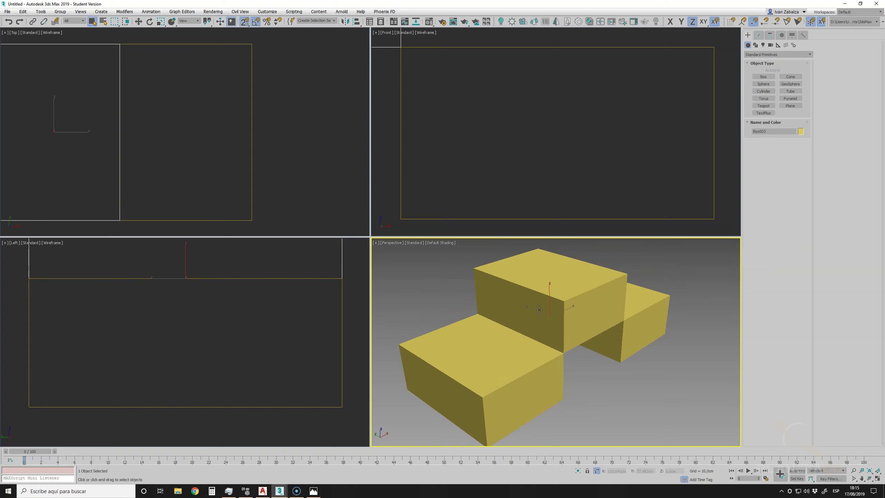
pyautogui.click(587, 470)
pyautogui.click(138, 22)
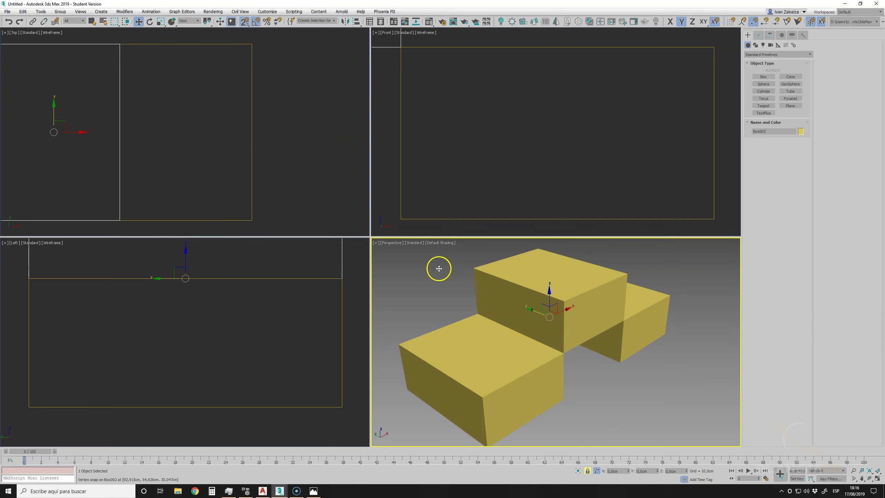
pyautogui.moveTo(438, 268); pyautogui.dragTo(592, 307)
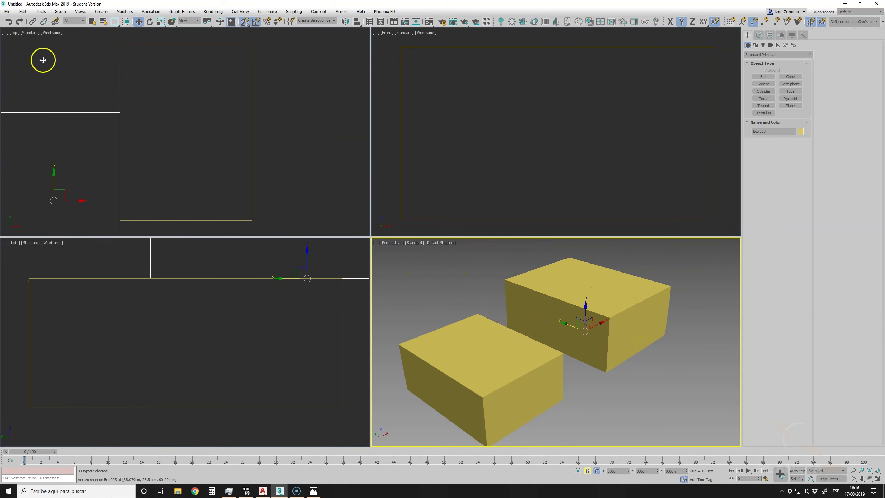
pyautogui.click(8, 22)
pyautogui.moveTo(322, 162)
pyautogui.mouseDown()
pyautogui.moveTo(315, 196)
pyautogui.moveTo(159, 83)
pyautogui.mouseUp()
pyautogui.click(8, 22)
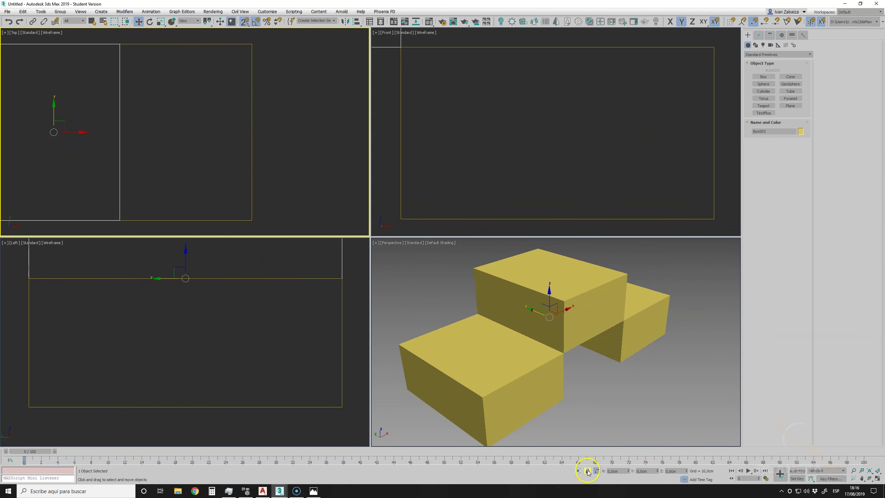
pyautogui.click(490, 382)
pyautogui.click(588, 471)
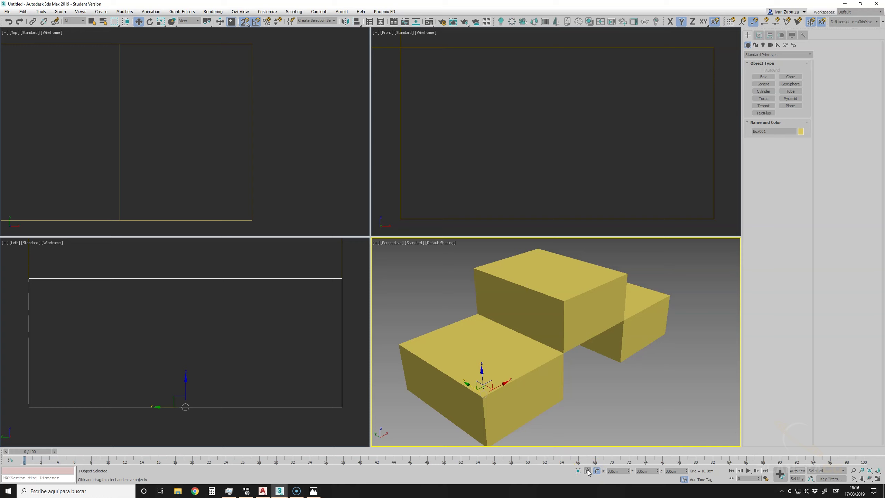
pyautogui.click(587, 471)
pyautogui.click(588, 471)
pyautogui.moveTo(433, 277)
pyautogui.mouseDown()
pyautogui.moveTo(455, 282)
pyautogui.moveTo(97, 90)
pyautogui.mouseUp()
pyautogui.click(8, 22)
pyautogui.click(646, 394)
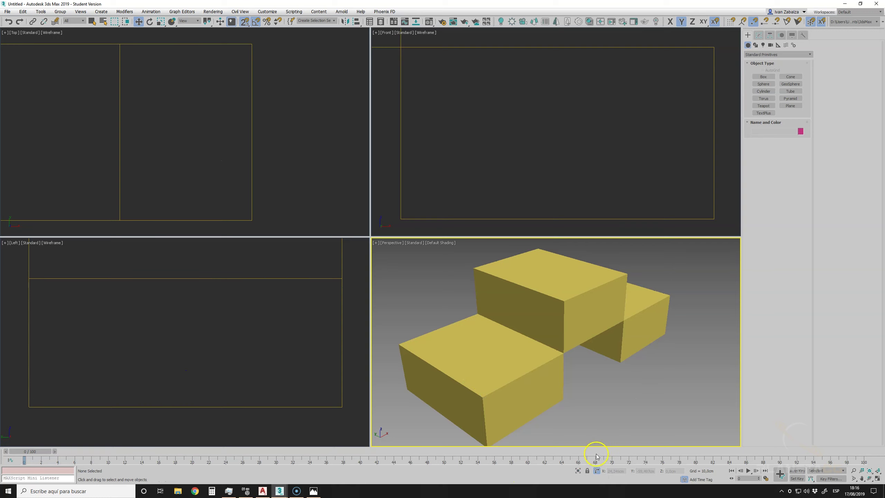
pyautogui.click(554, 318)
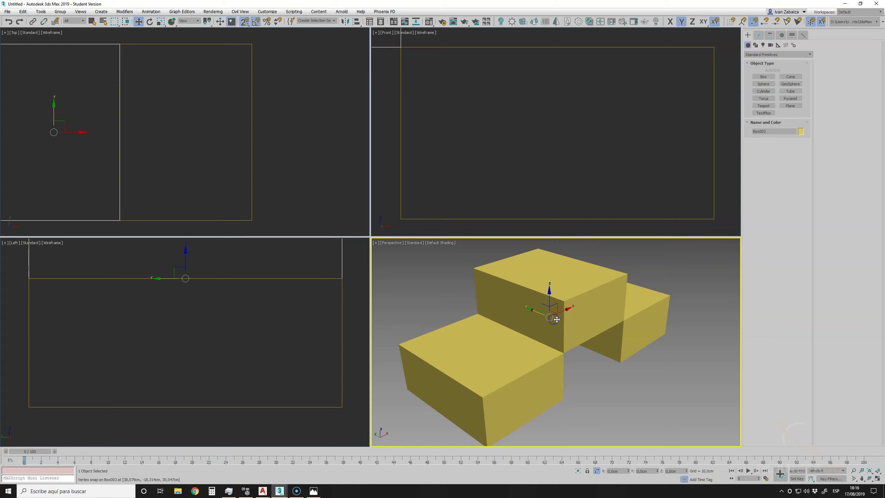
pyautogui.click(577, 471)
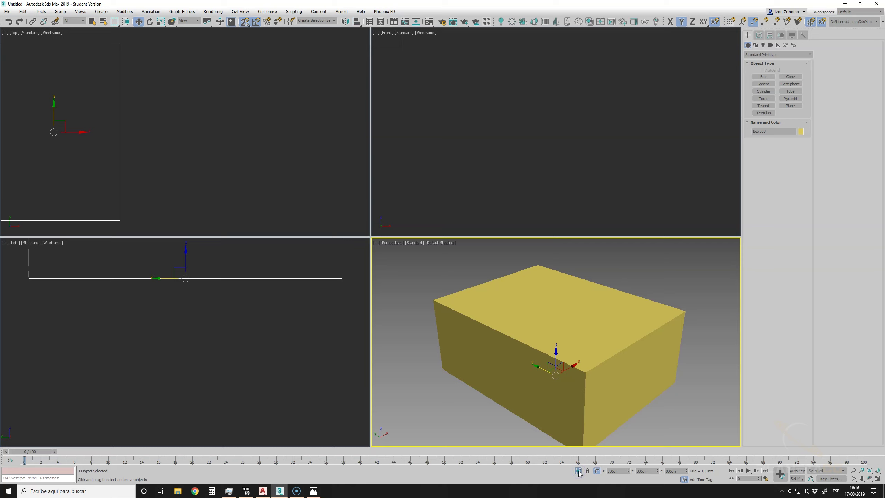
pyautogui.click(877, 469)
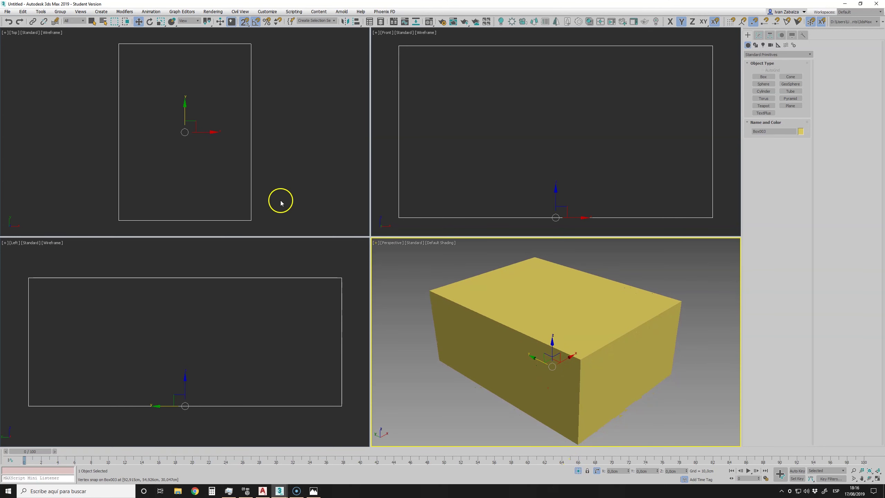
pyautogui.click(579, 471)
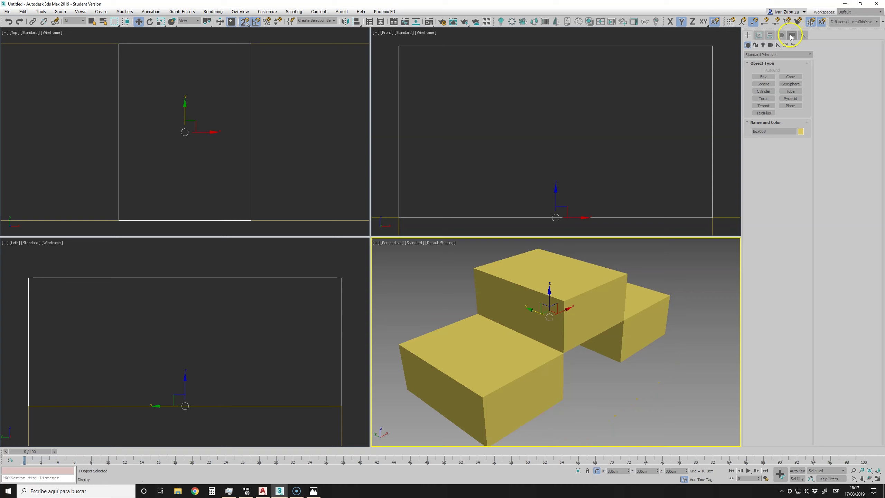
# In the Display panel, hide the selected upper box, then unhide it.
pyautogui.click(791, 36)
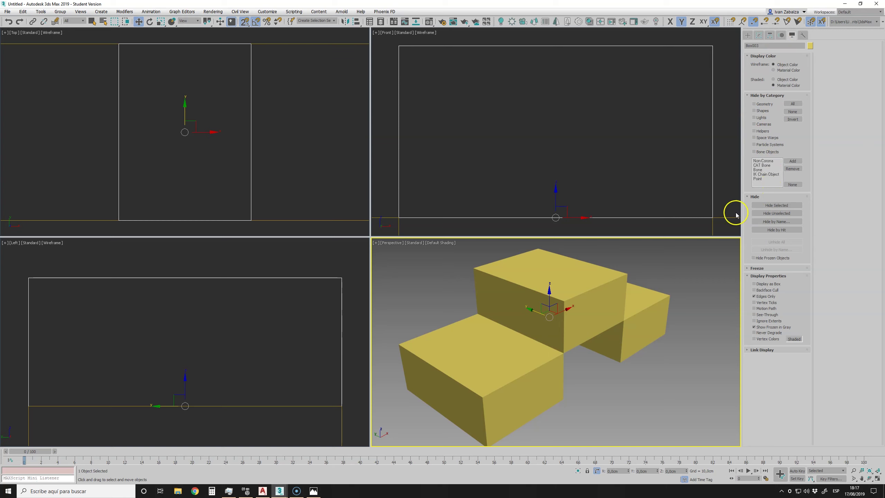
pyautogui.click(770, 205)
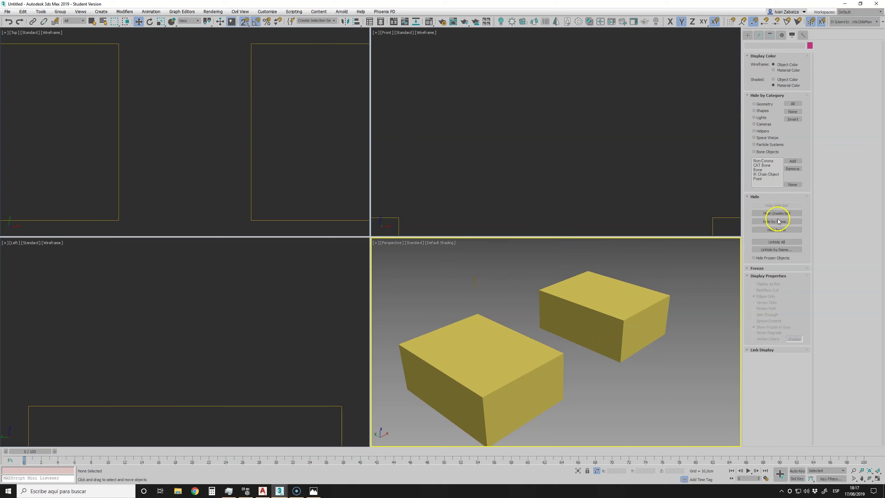
pyautogui.click(774, 242)
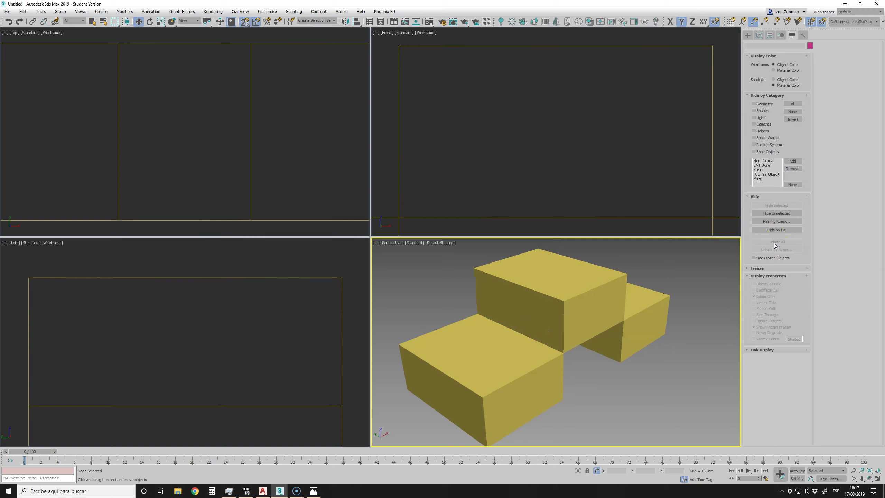
# Hide all three boxes by hit, Unhide All, expand the Freeze rollout and select Box003.
pyautogui.click(776, 230)
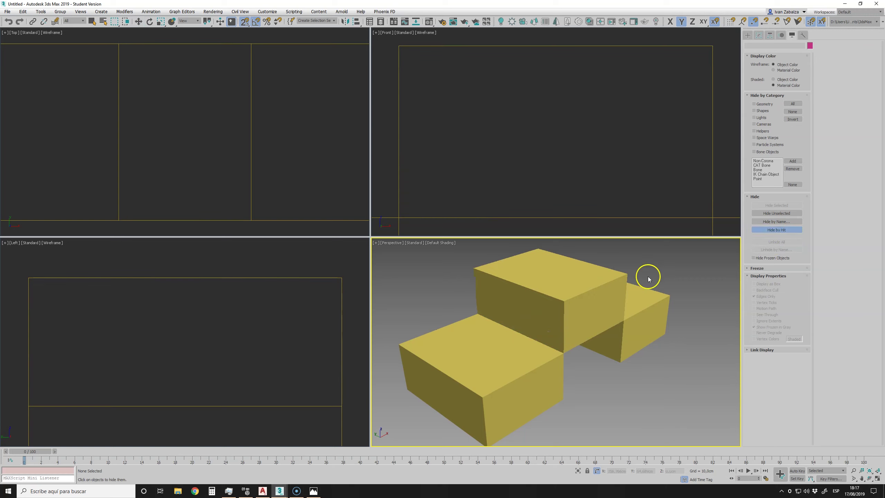
pyautogui.click(576, 287)
pyautogui.click(507, 355)
pyautogui.click(589, 307)
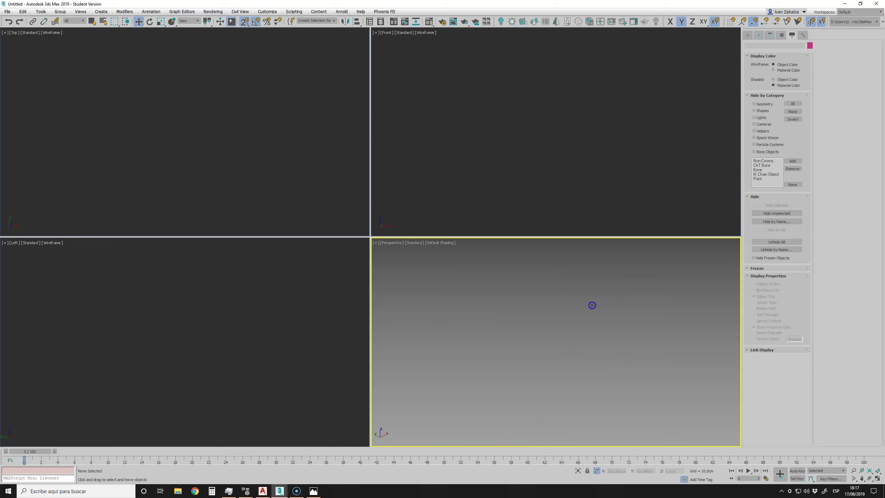
pyautogui.click(771, 246)
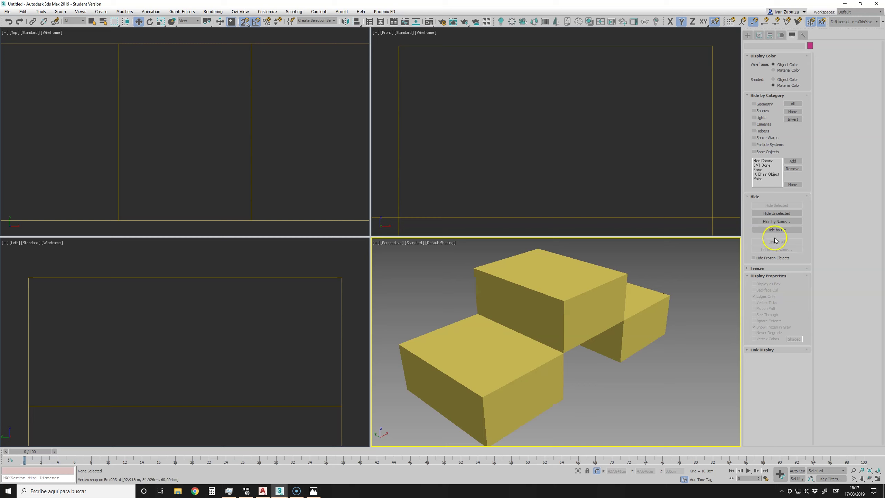
pyautogui.click(761, 268)
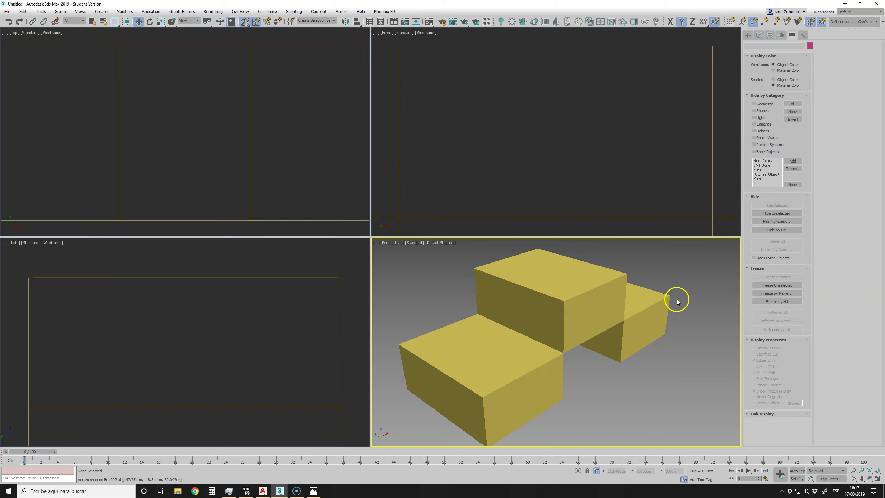
pyautogui.click(578, 291)
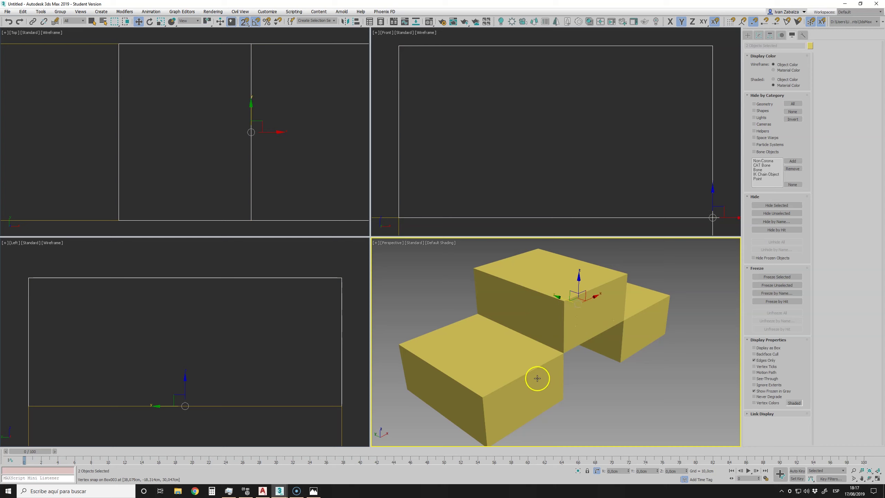
# Freeze the two selected upper boxes, then select and move the front box Box001.
pyautogui.click(771, 277)
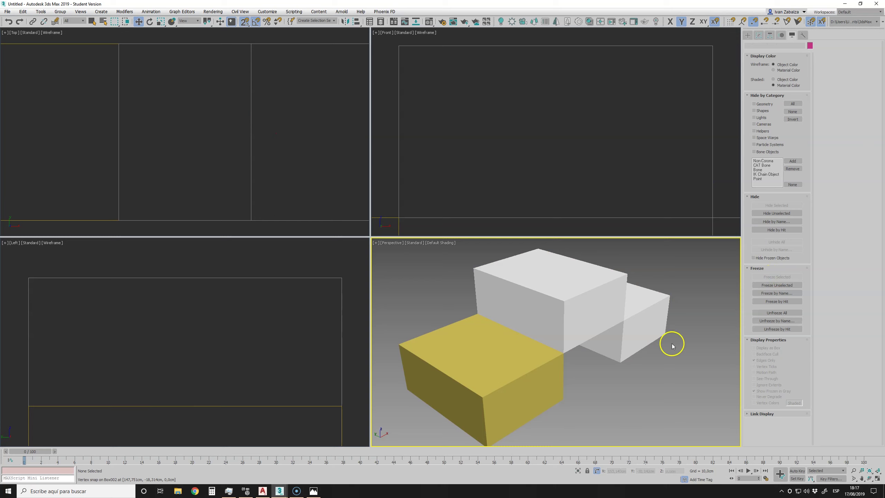
pyautogui.click(534, 383)
pyautogui.moveTo(525, 376)
pyautogui.mouseDown()
pyautogui.moveTo(539, 372)
pyautogui.moveTo(526, 378)
pyautogui.mouseUp()
# Undo the Box001 move, unfreeze all boxes, and frame all four views on Box001.
pyautogui.click(9, 21)
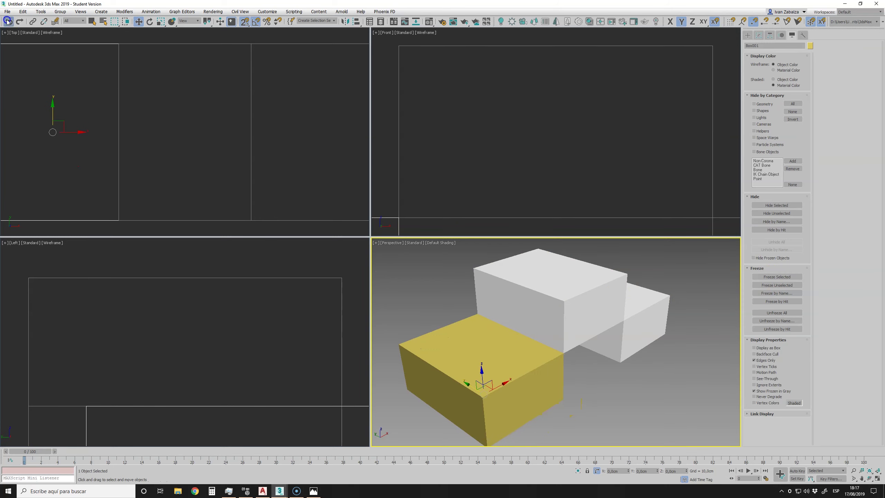
pyautogui.click(777, 313)
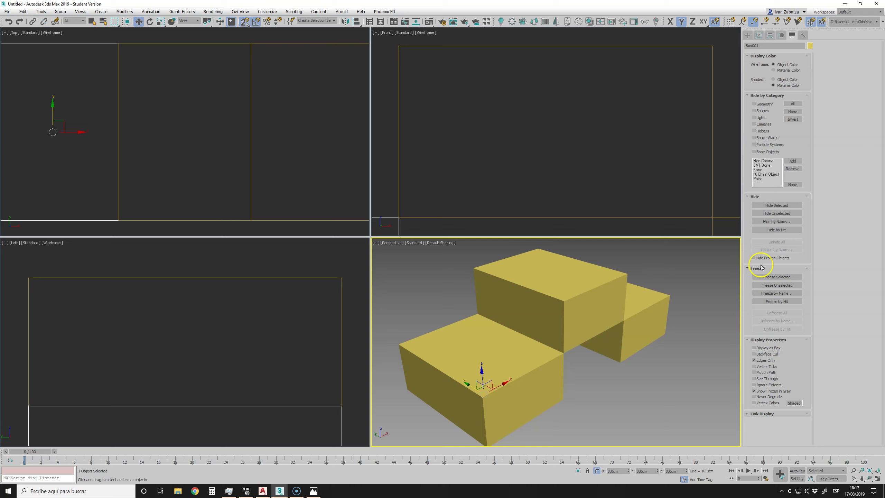
pyautogui.click(877, 471)
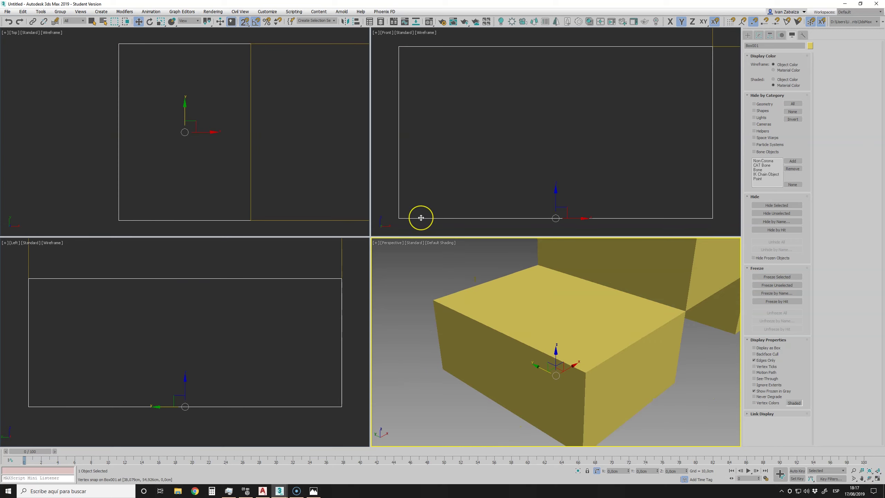